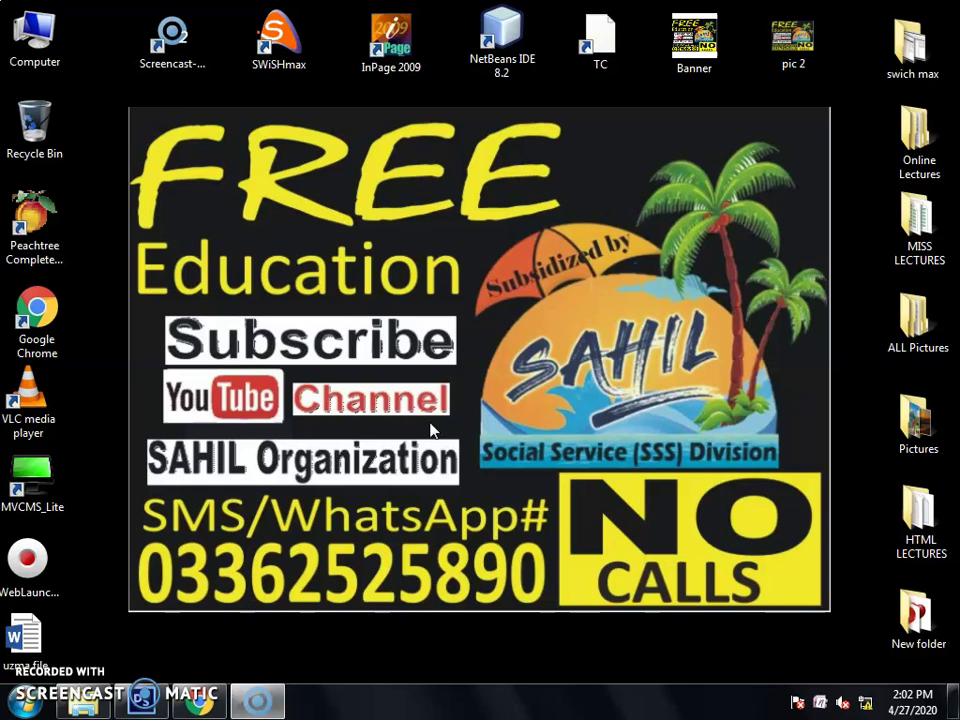
- Bring the Photoshop window to the front from the taskbar
{"action": "left_click", "coordinate": [141, 702]}
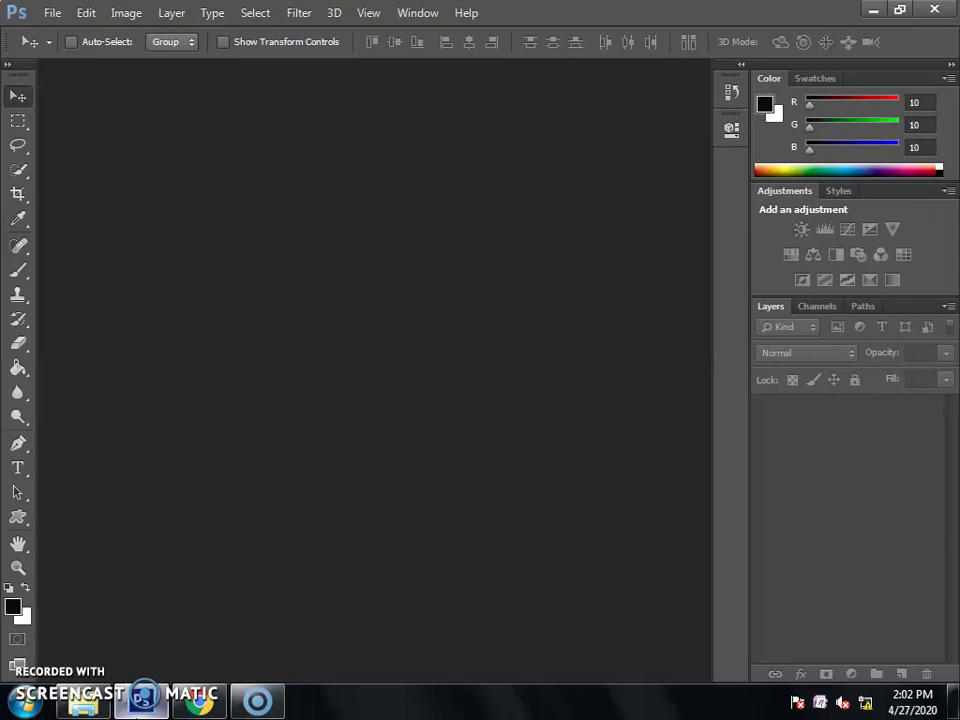
- Open the File menu in the empty Photoshop workspace
{"action": "left_click", "coordinate": [49, 20]}
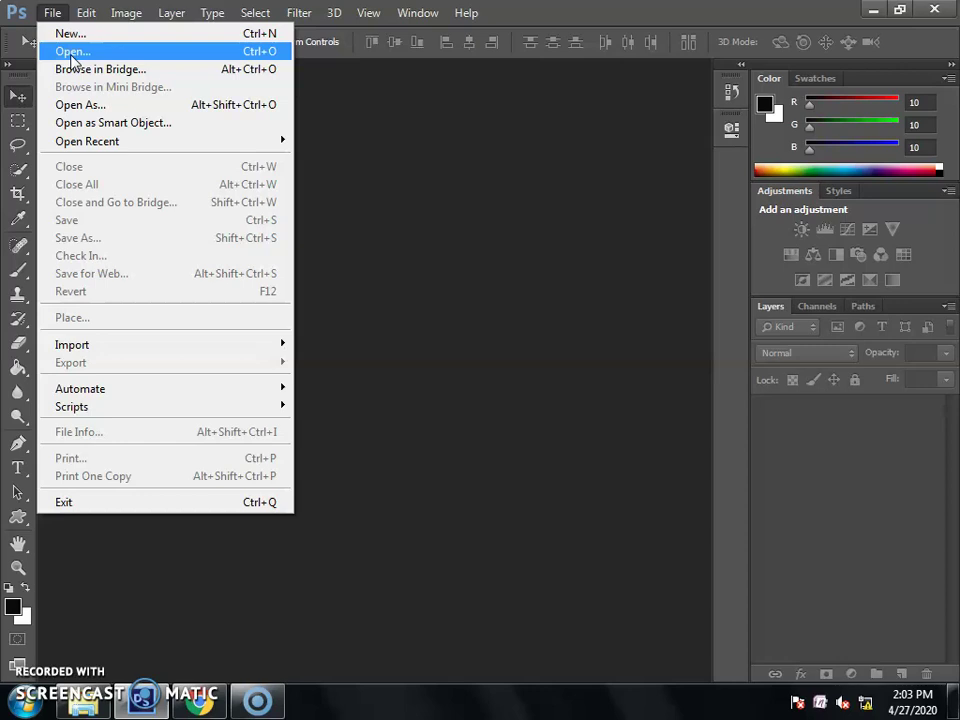
- In the Open dialog, browse from ALL Pictures into the PHOTO folder
{"action": "left_click", "coordinate": [71, 56]}
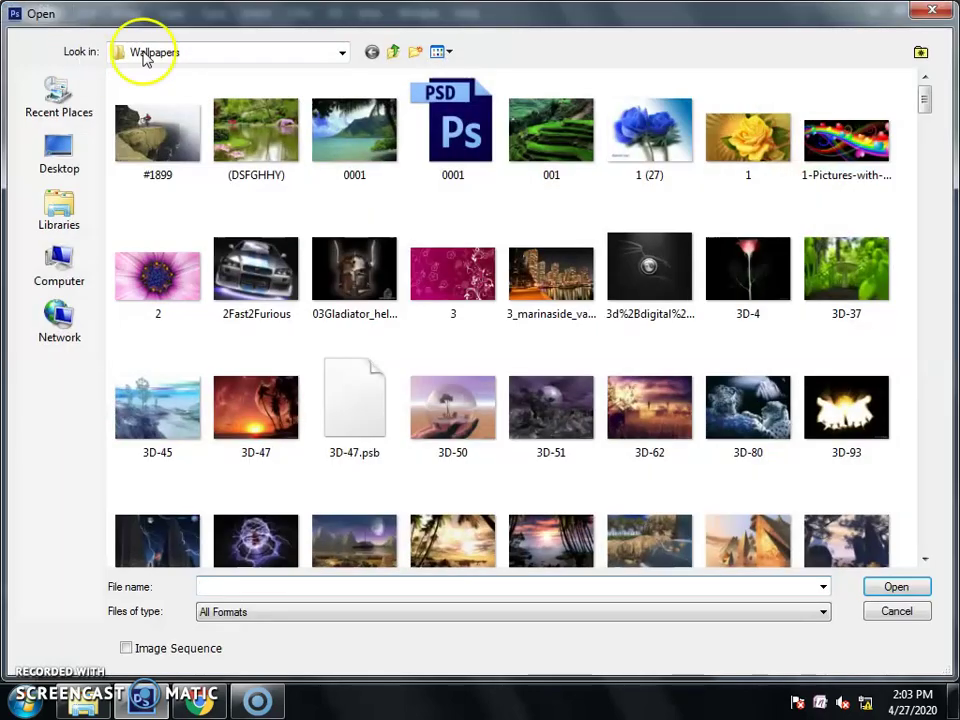
{"action": "left_click", "coordinate": [394, 52]}
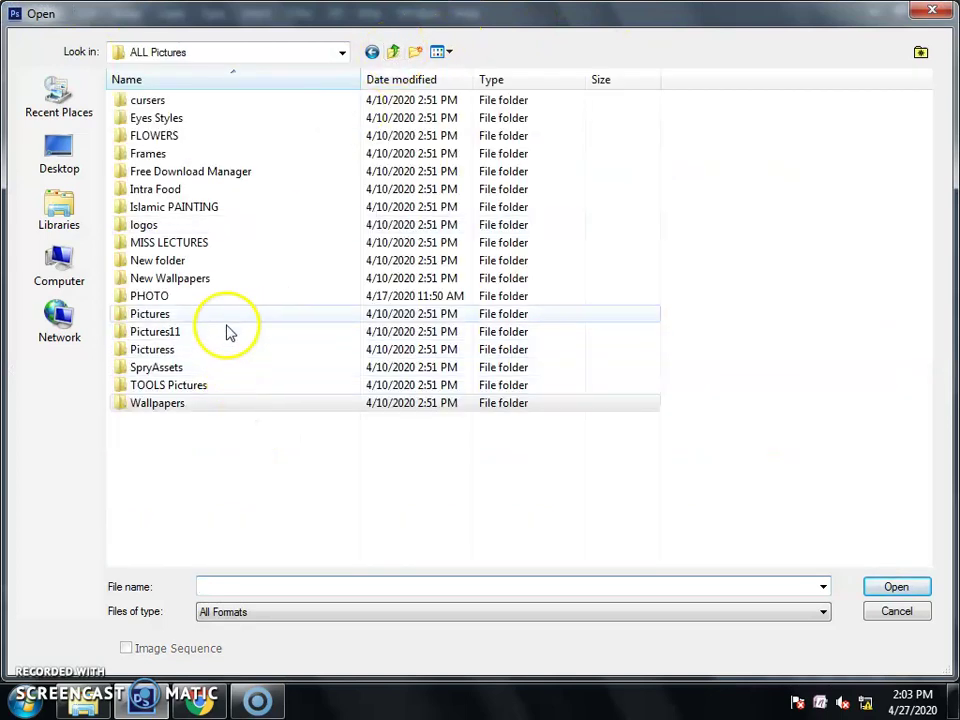
{"action": "double_click", "coordinate": [170, 300]}
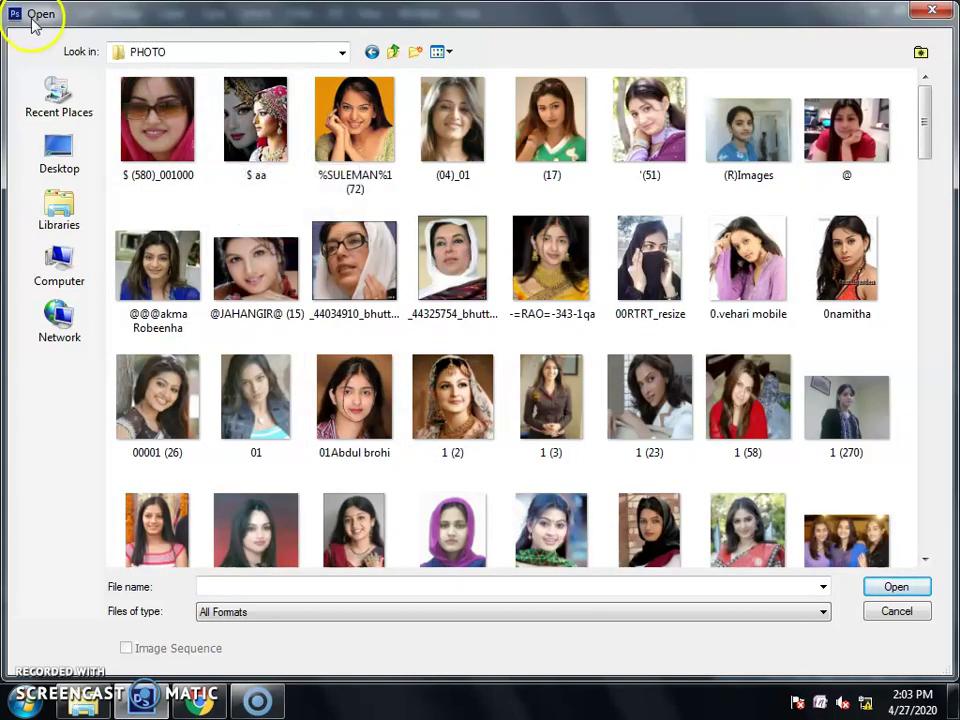
{"action": "left_click", "coordinate": [376, 52]}
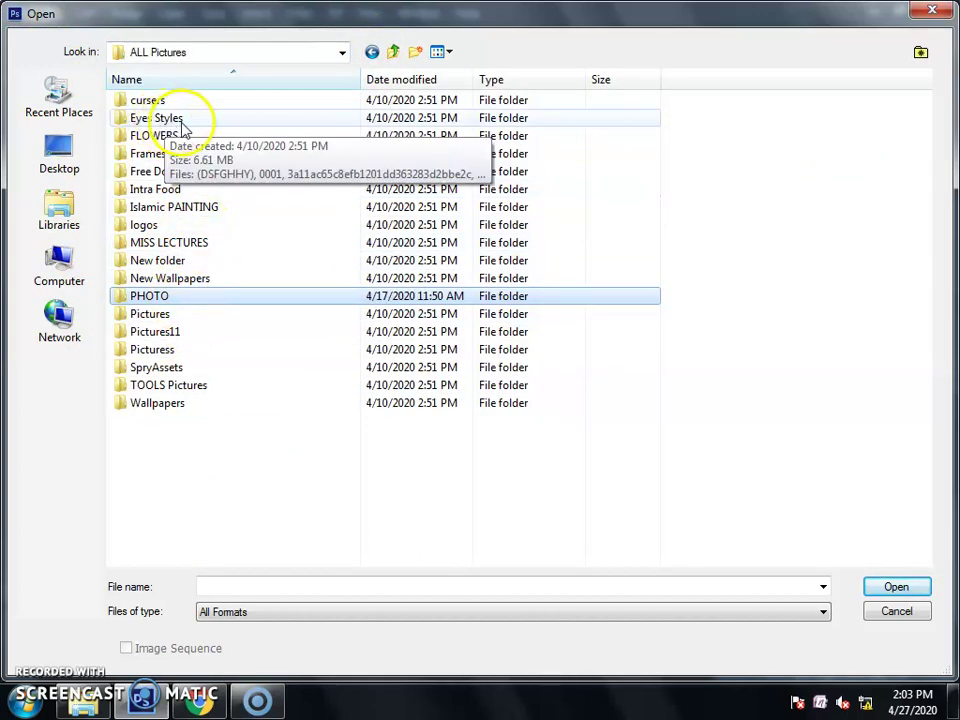
{"action": "left_click", "coordinate": [193, 209]}
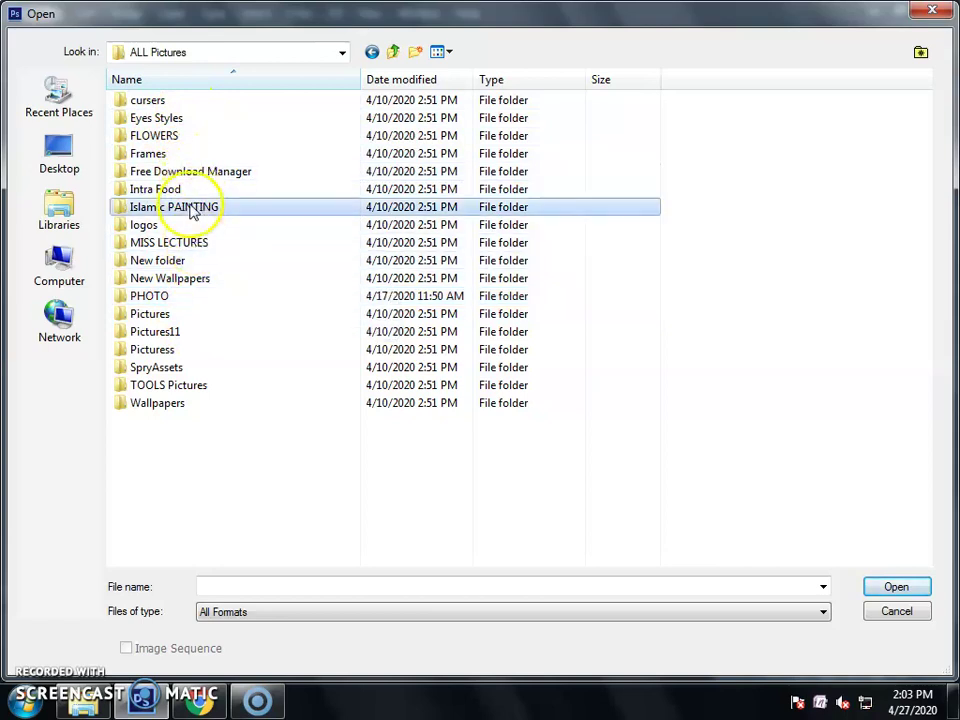
{"action": "left_click", "coordinate": [160, 100]}
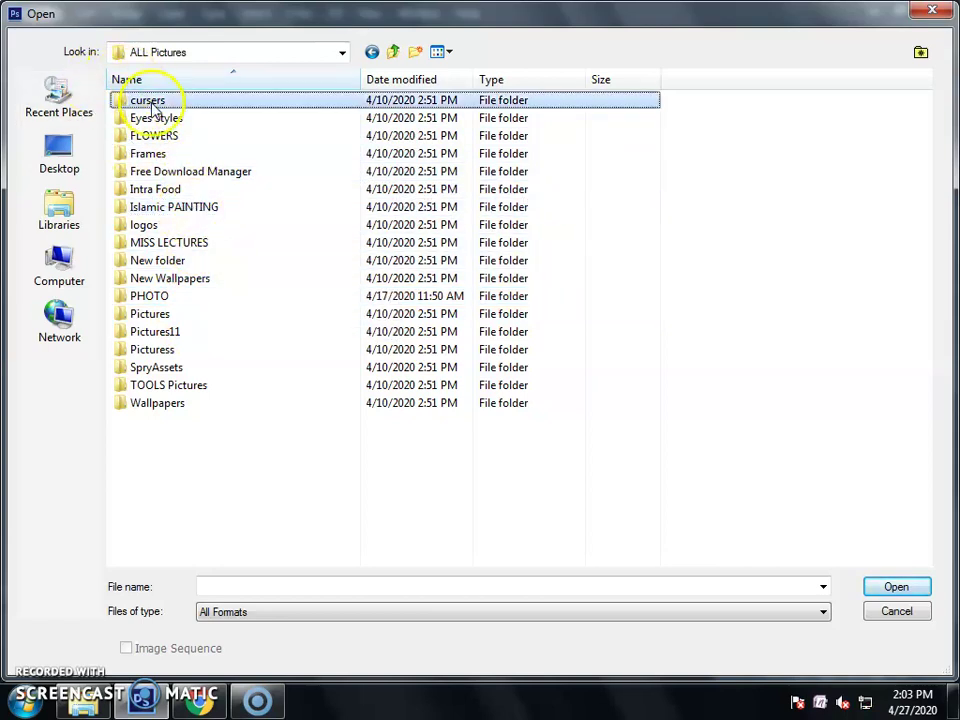
{"action": "left_click", "coordinate": [202, 296]}
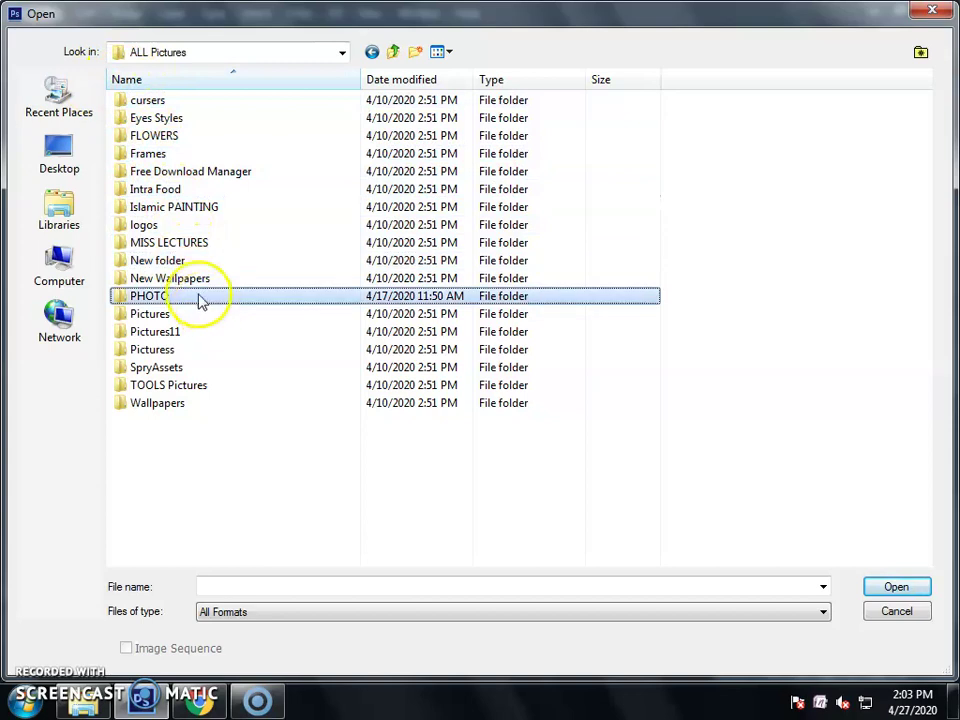
{"action": "double_click", "coordinate": [172, 298]}
- Scroll down and open child-praying-black-background.jpg from the PHOTO folder
{"action": "scroll", "coordinate": [590, 390], "scroll_direction": "down", "scroll_amount": 2}
{"action": "scroll", "coordinate": [588, 390], "scroll_direction": "down", "scroll_amount": 3}
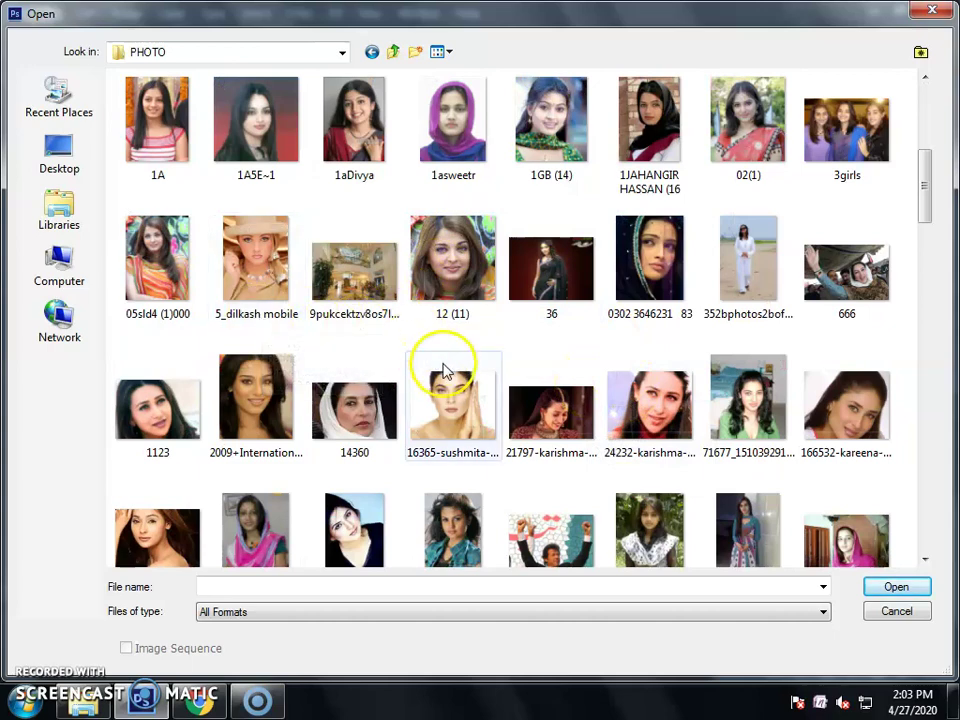
{"action": "scroll", "coordinate": [380, 395], "scroll_direction": "down", "scroll_amount": 3}
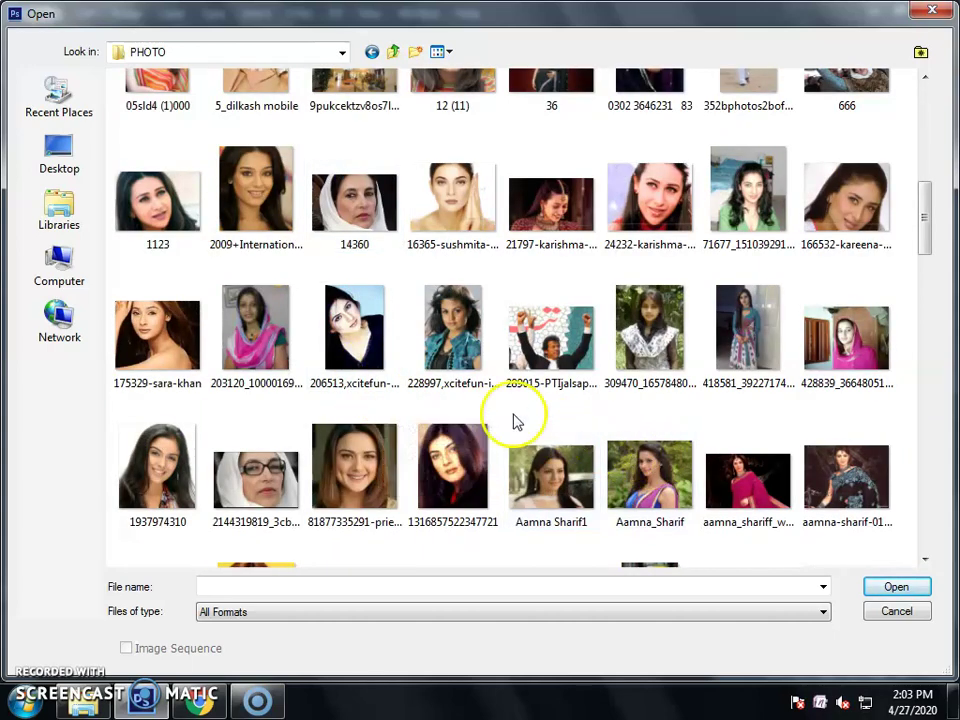
{"action": "scroll", "coordinate": [495, 418], "scroll_direction": "down", "scroll_amount": 3}
{"action": "scroll", "coordinate": [371, 401], "scroll_direction": "down", "scroll_amount": 3}
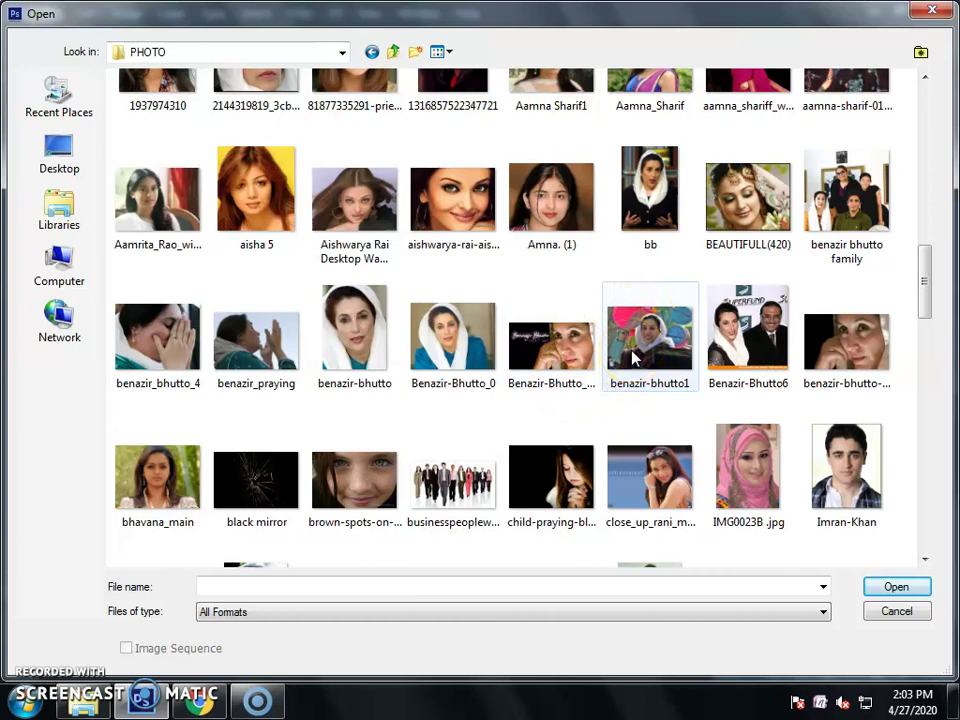
{"action": "scroll", "coordinate": [643, 345], "scroll_direction": "down", "scroll_amount": 3}
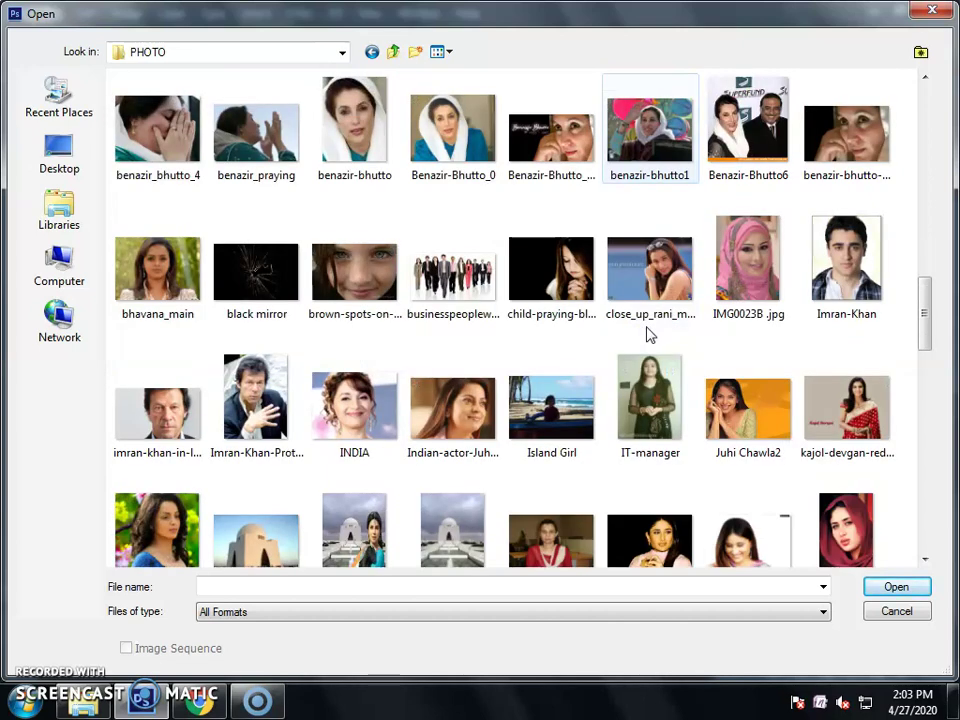
{"action": "double_click", "coordinate": [553, 285]}
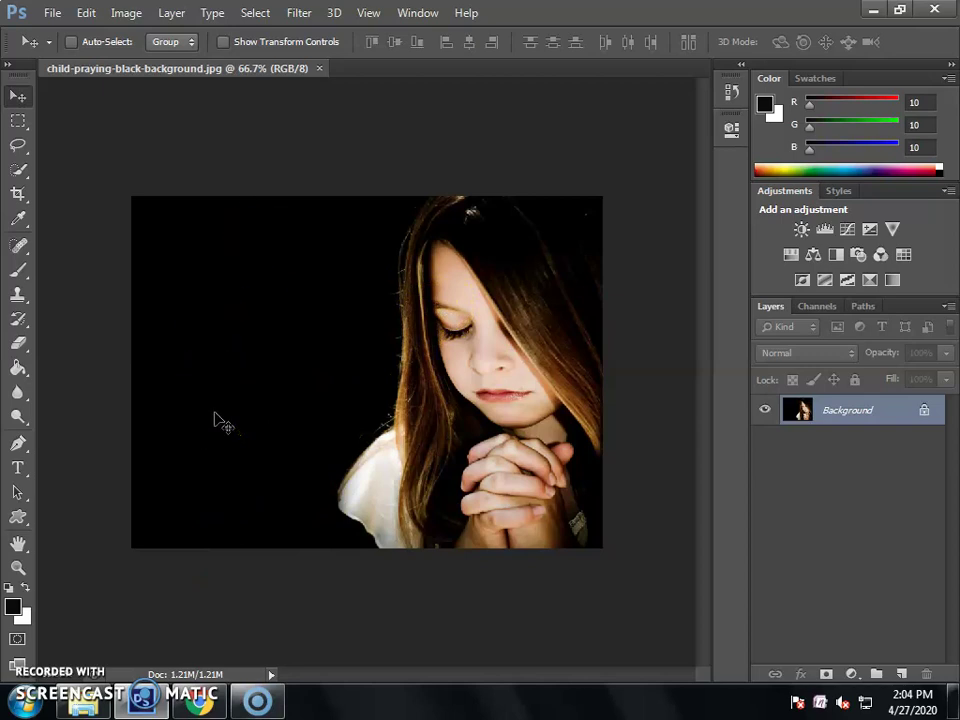
- Convert the locked Background layer into an editable layer named Layer 0
{"action": "double_click", "coordinate": [864, 421]}
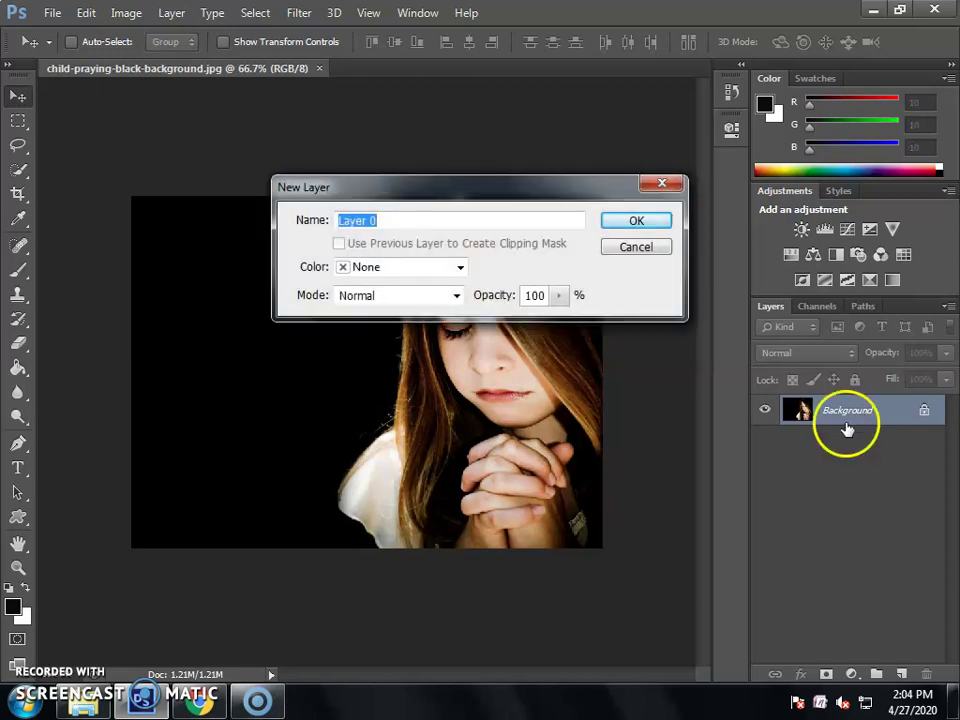
{"action": "left_click", "coordinate": [637, 222]}
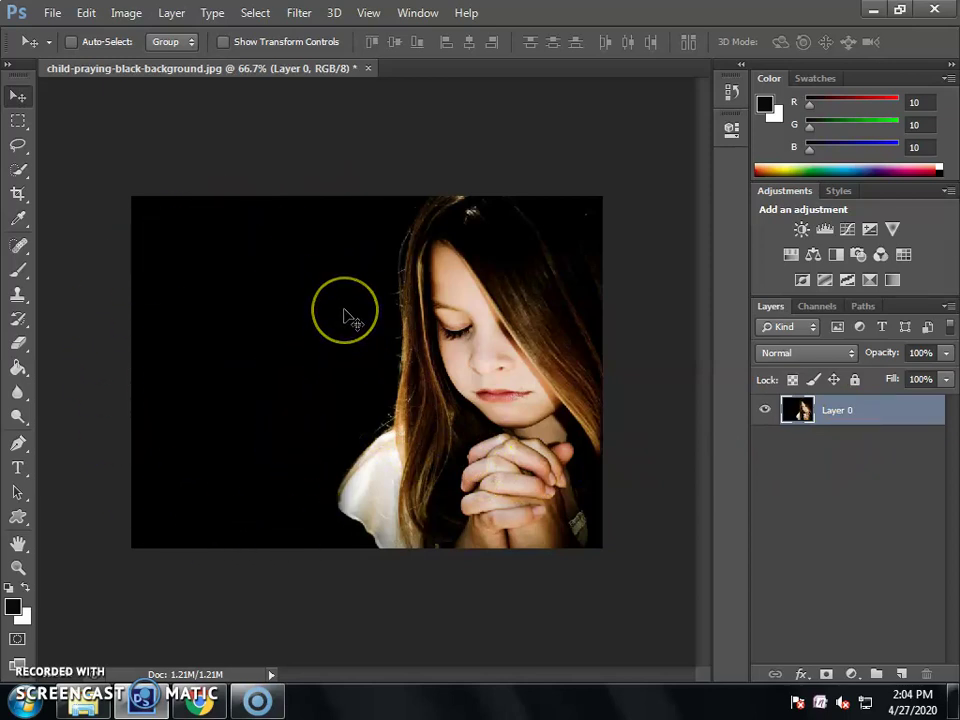
{"action": "left_click", "coordinate": [328, 267]}
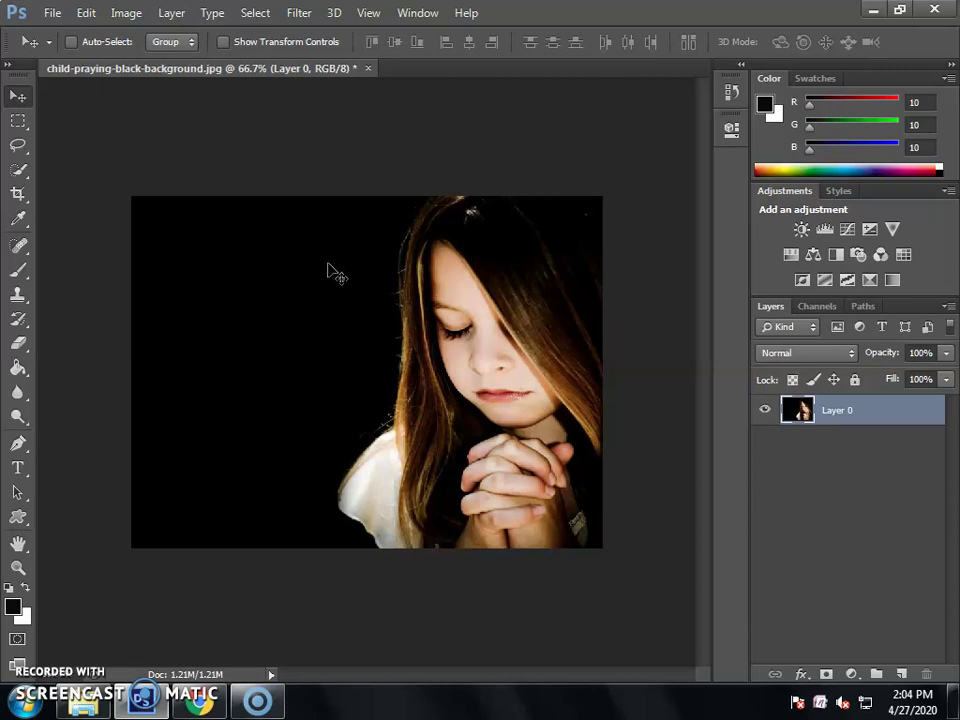
- Select the black background left of the girl with Quick Selection in Add mode
{"action": "left_click", "coordinate": [30, 172]}
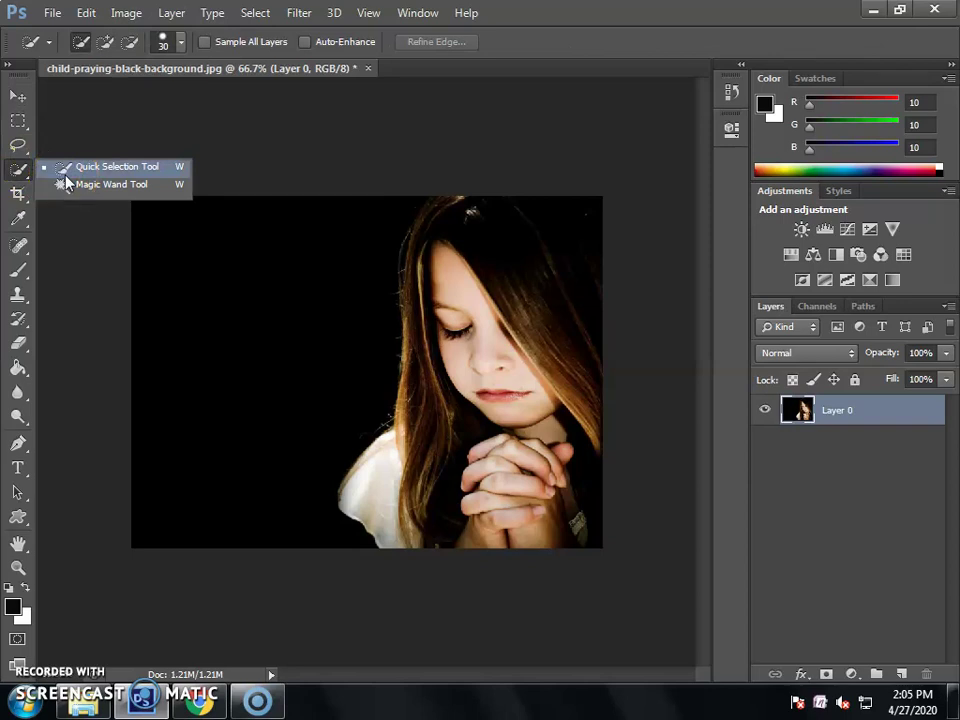
{"action": "left_click", "coordinate": [238, 270]}
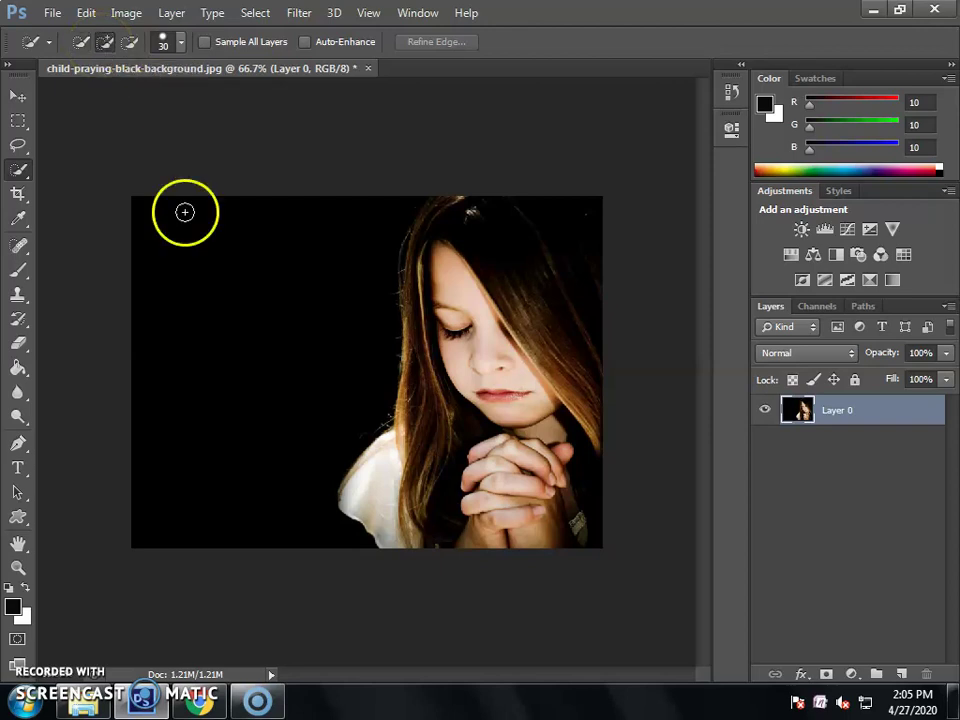
{"action": "left_click", "coordinate": [106, 44]}
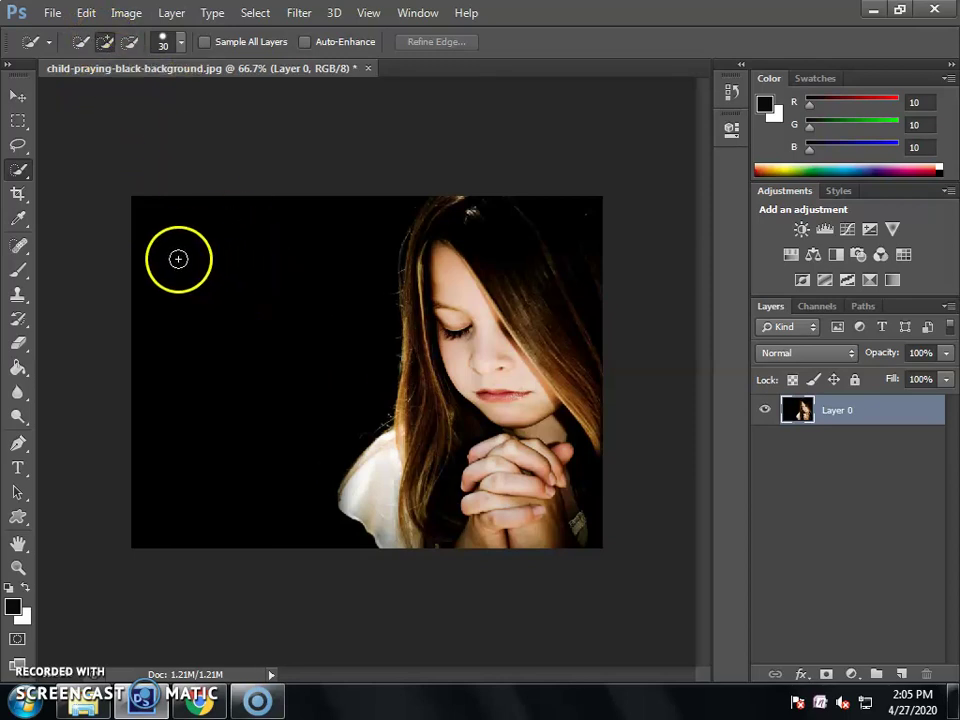
{"action": "mouse_move", "coordinate": [178, 259]}
{"action": "left_mouse_down"}
{"action": "mouse_move", "coordinate": [168, 219]}
{"action": "mouse_move", "coordinate": [179, 312]}
{"action": "mouse_move", "coordinate": [162, 286]}
{"action": "mouse_move", "coordinate": [175, 250]}
{"action": "mouse_move", "coordinate": [196, 297]}
{"action": "mouse_move", "coordinate": [208, 246]}
{"action": "mouse_move", "coordinate": [222, 247]}
{"action": "mouse_move", "coordinate": [214, 326]}
{"action": "mouse_move", "coordinate": [160, 239]}
{"action": "left_mouse_up"}
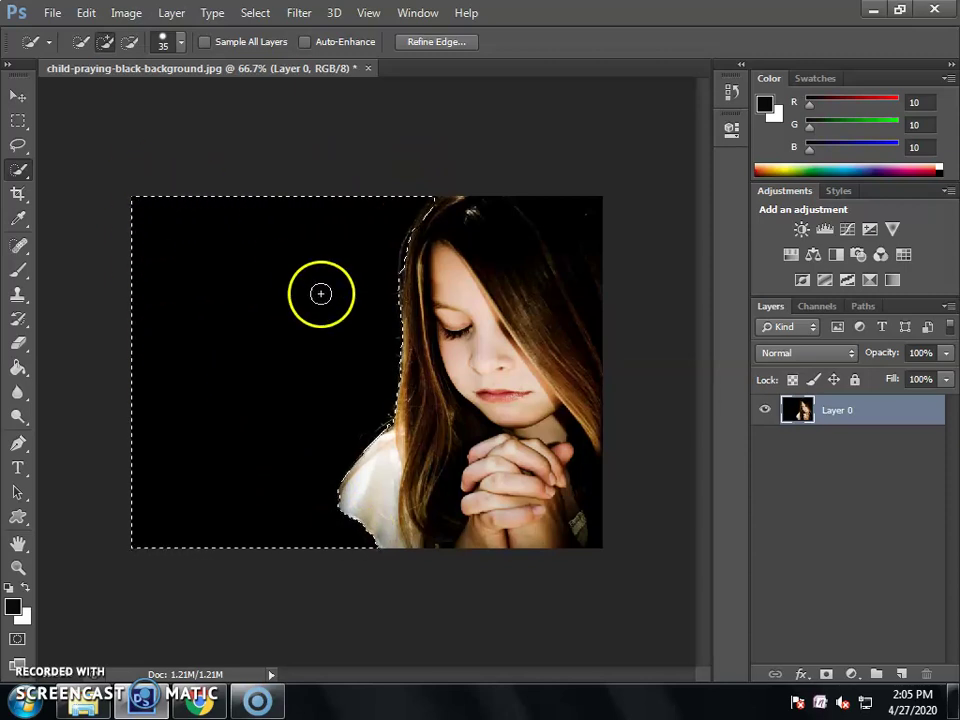
- Delete the selected black background, then undo the deletion
{"action": "mouse_move", "coordinate": [258, 704]}
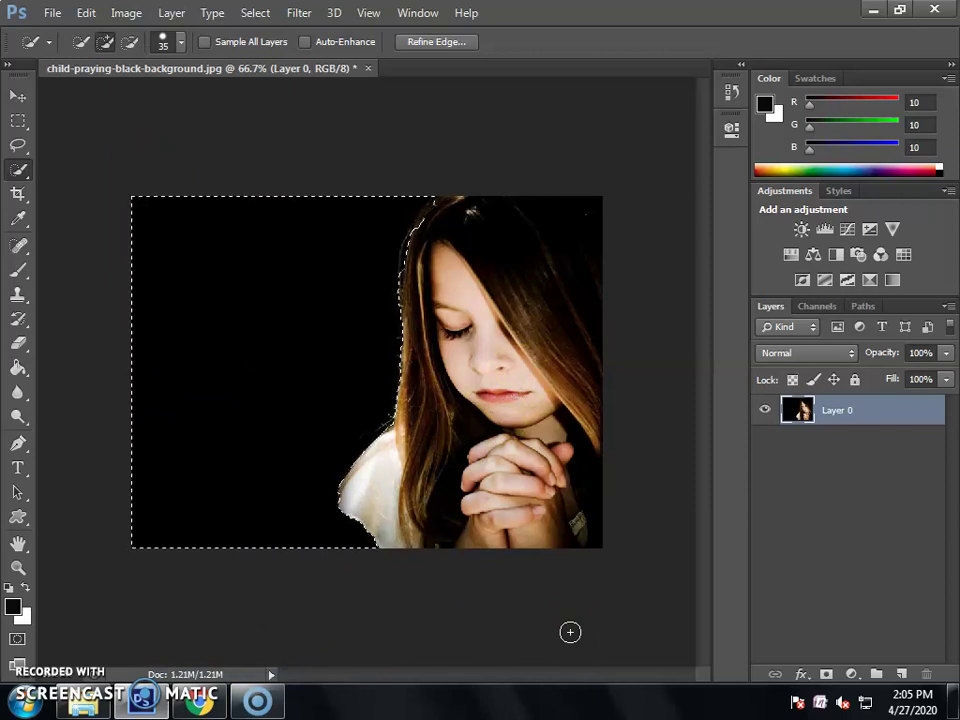
{"action": "key", "text": "Delete"}
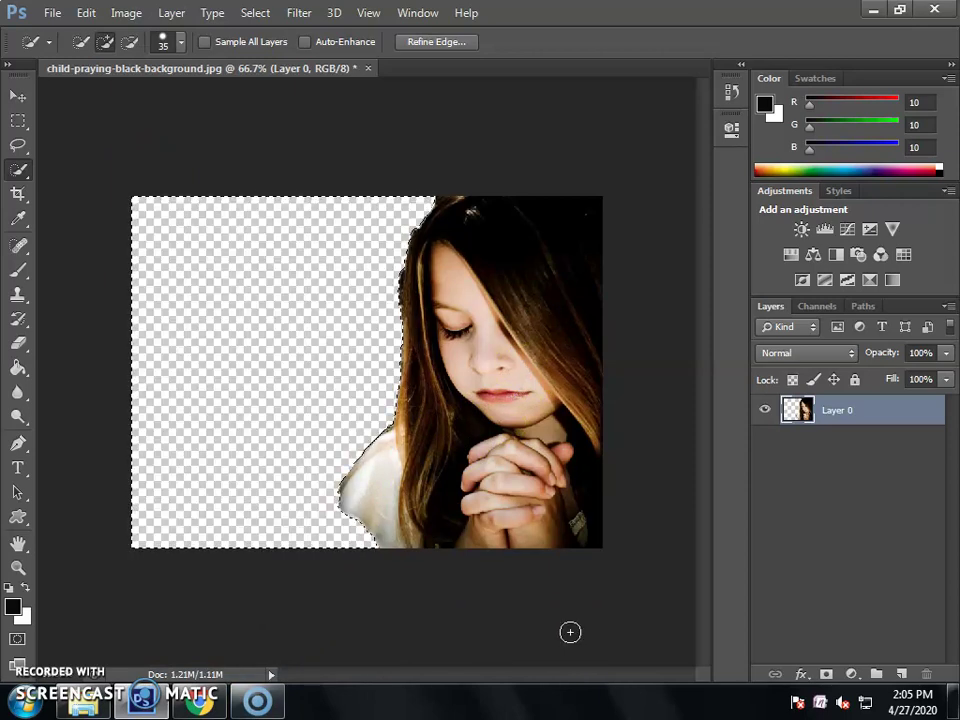
{"action": "mouse_move", "coordinate": [570, 632]}
{"action": "left_mouse_down"}
{"action": "mouse_move", "coordinate": [579, 621]}
{"action": "mouse_move", "coordinate": [525, 407]}
{"action": "left_mouse_up"}
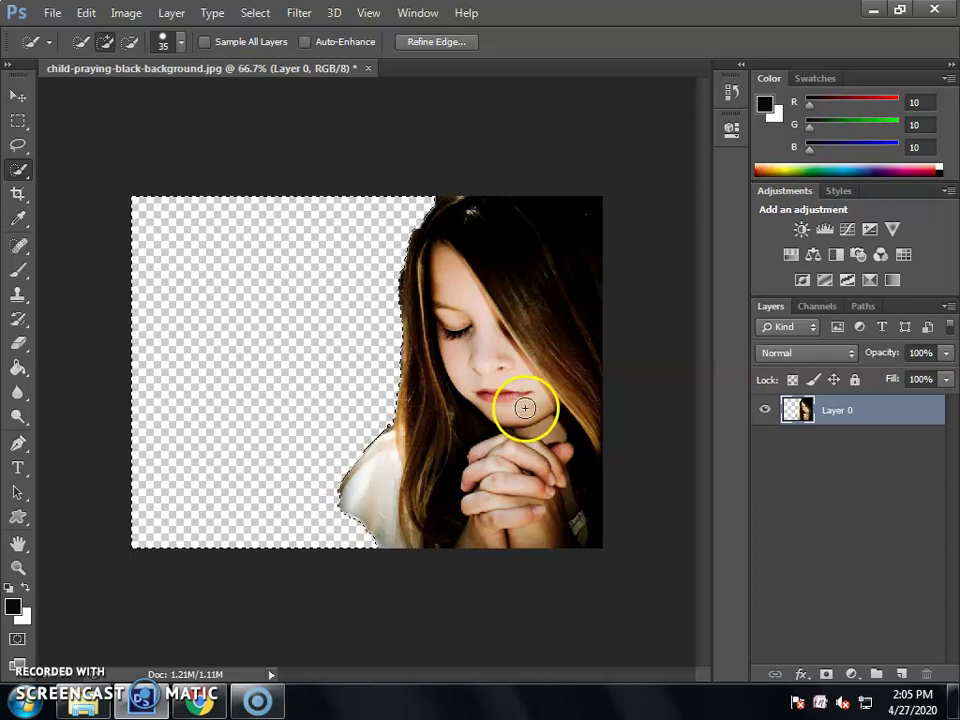
{"action": "key", "text": "ctrl+z"}
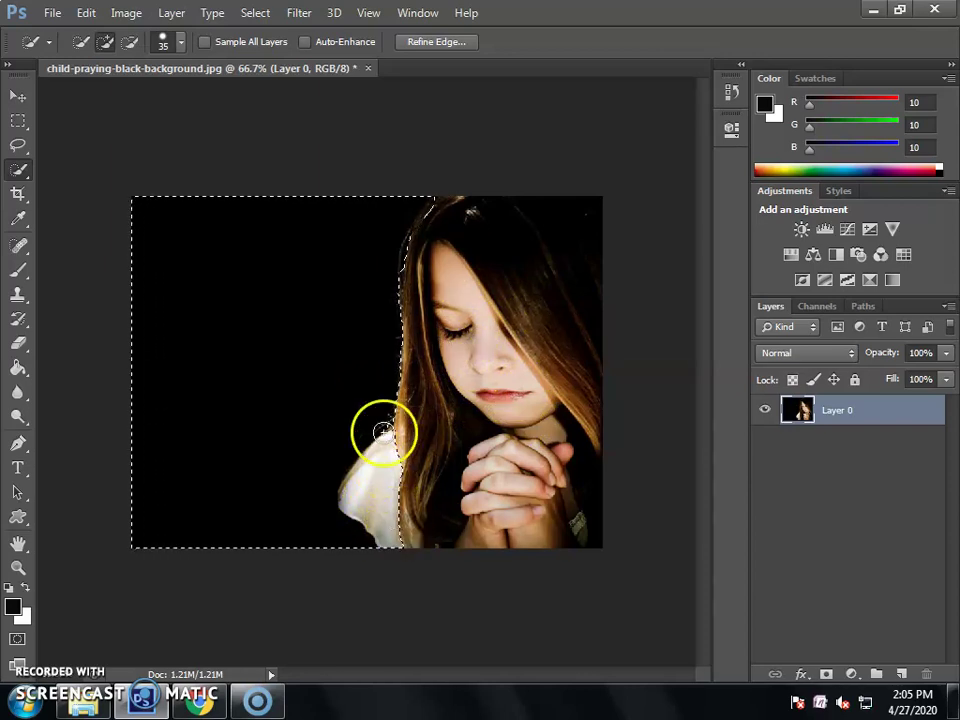
- Subtract the girl's white shoulder from the background selection
{"action": "left_click", "coordinate": [86, 42]}
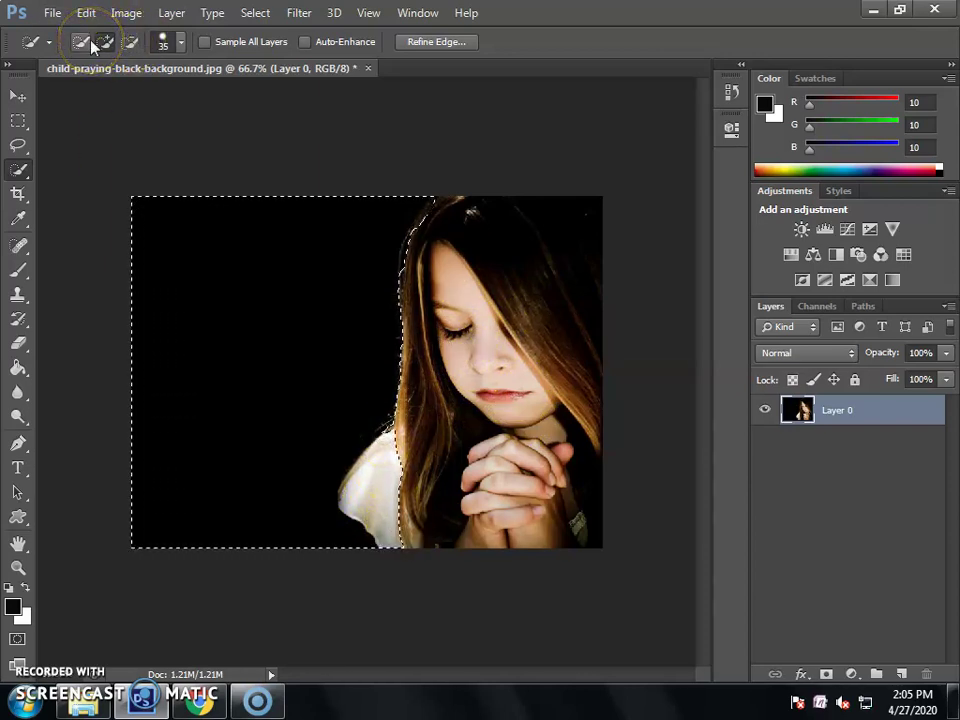
{"action": "left_click", "coordinate": [133, 43]}
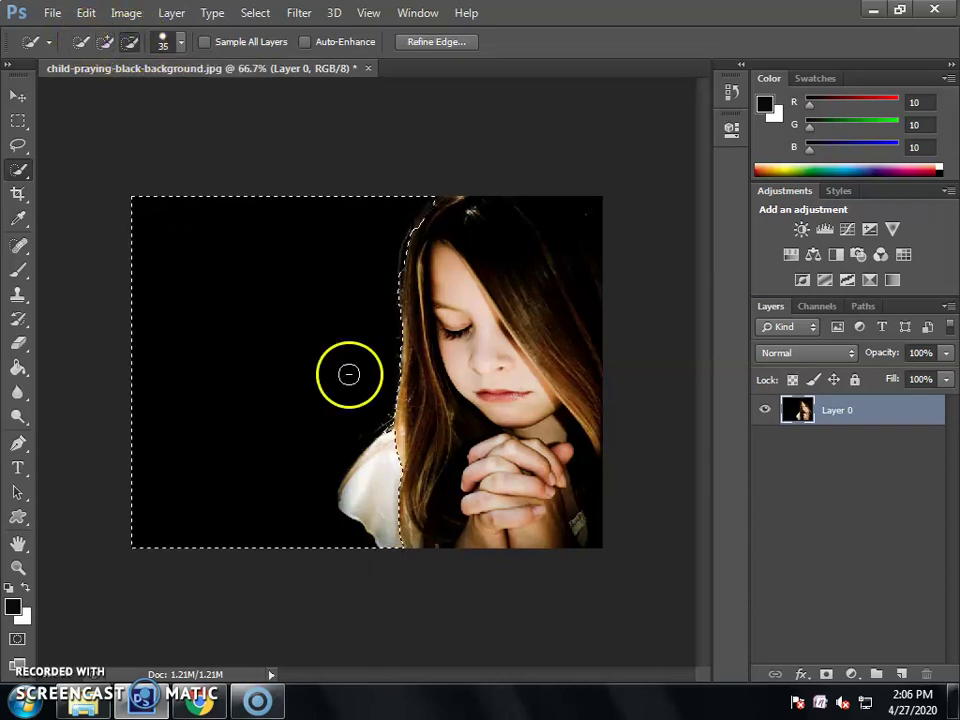
{"action": "left_click", "coordinate": [332, 499]}
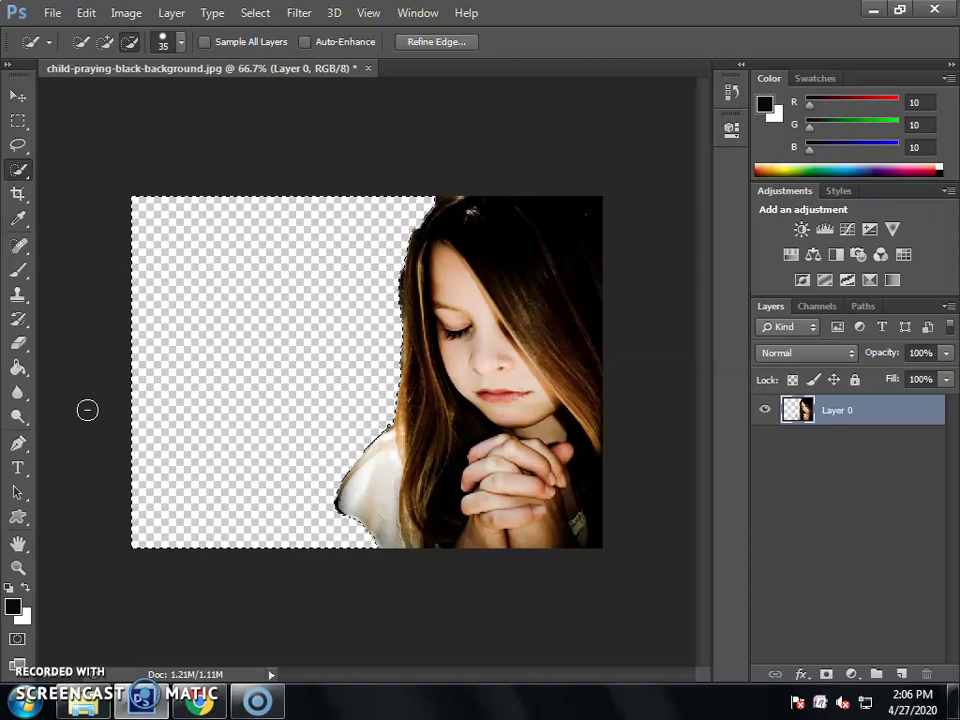
- Deselect, then erase the dark fringe along the girl's left shoulder and hair edge
{"action": "key", "text": "ctrl+d"}
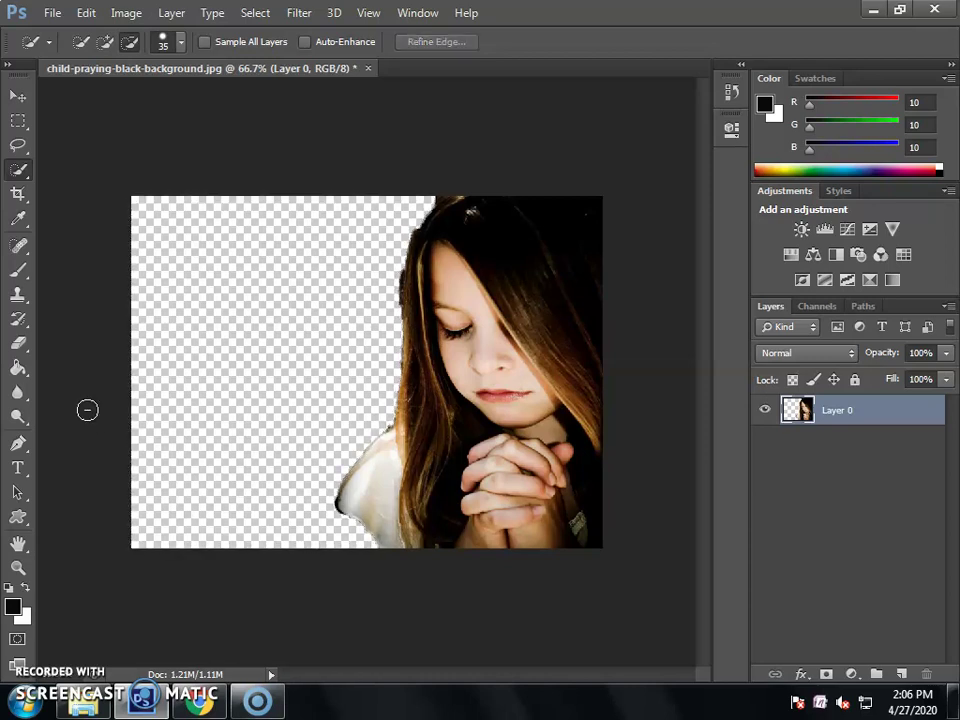
{"action": "mouse_move", "coordinate": [381, 279]}
{"action": "left_mouse_down"}
{"action": "mouse_move", "coordinate": [396, 294]}
{"action": "mouse_move", "coordinate": [340, 520]}
{"action": "left_mouse_up"}
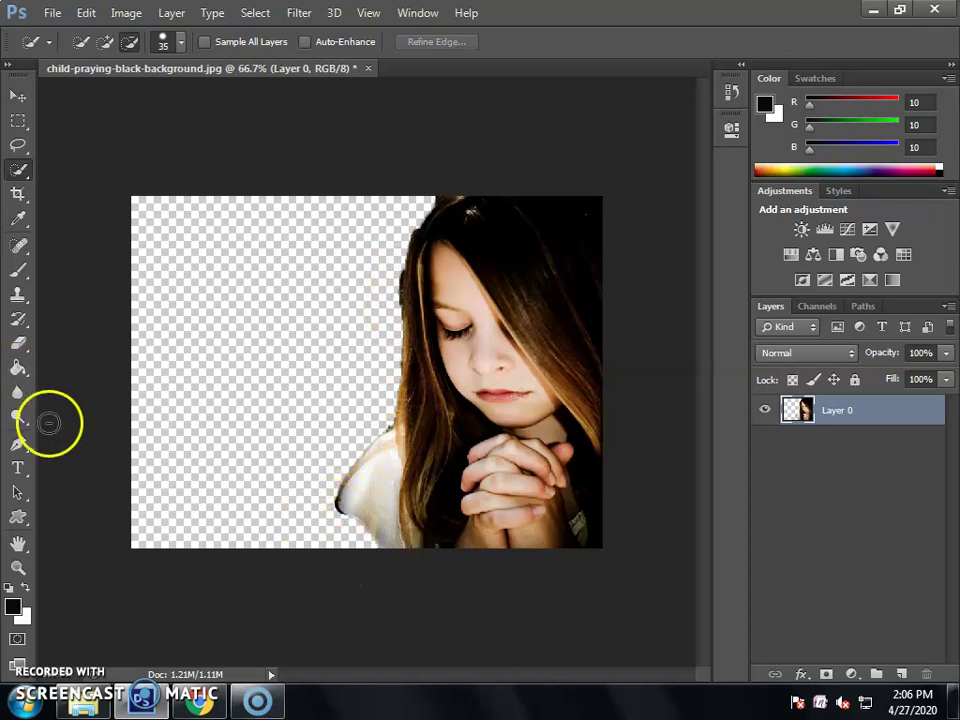
{"action": "left_click", "coordinate": [19, 344]}
{"action": "left_click_drag", "start_coordinate": [27, 357], "coordinate": [80, 352]}
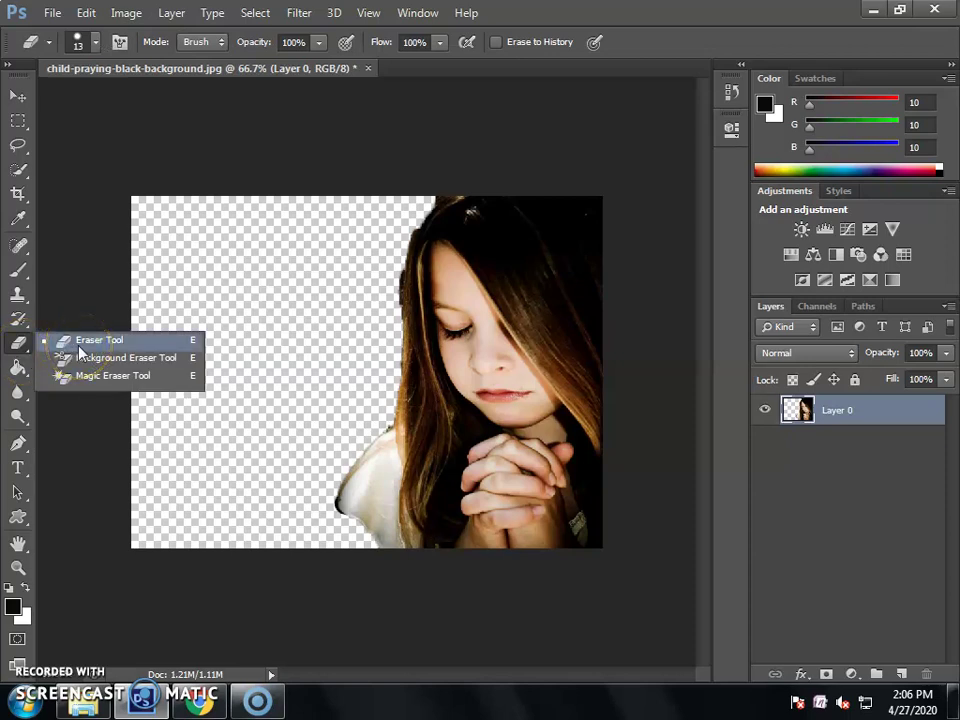
{"action": "left_click", "coordinate": [80, 352]}
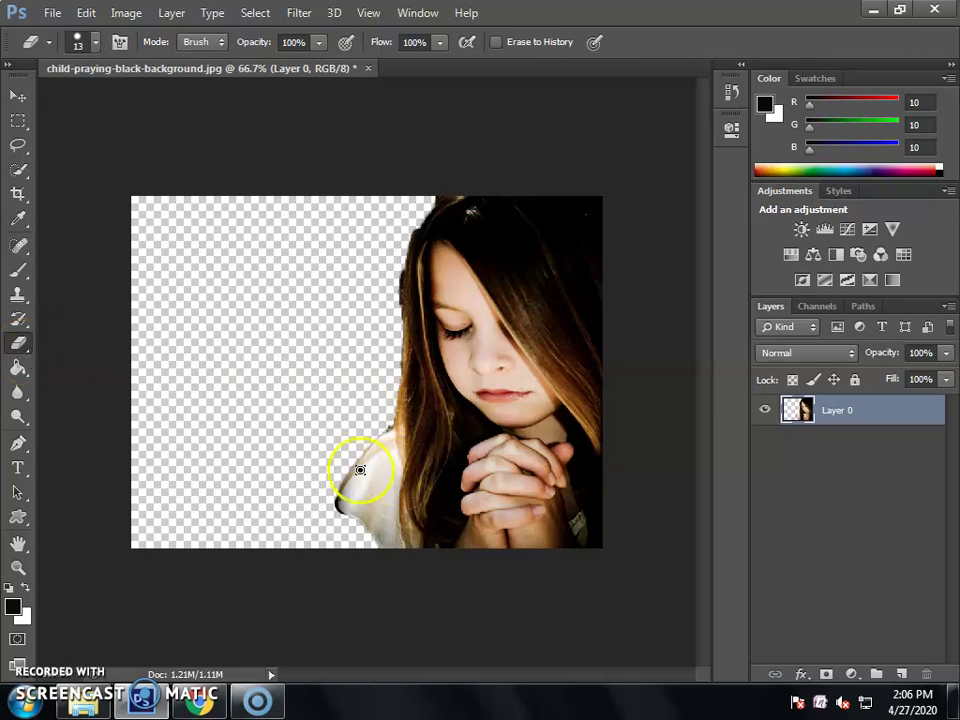
{"action": "left_click_drag", "start_coordinate": [314, 469], "coordinate": [339, 519]}
{"action": "mouse_move", "coordinate": [413, 231]}
{"action": "left_mouse_down"}
{"action": "mouse_move", "coordinate": [447, 193]}
{"action": "mouse_move", "coordinate": [406, 260]}
{"action": "mouse_move", "coordinate": [392, 392]}
{"action": "mouse_move", "coordinate": [389, 316]}
{"action": "mouse_move", "coordinate": [447, 190]}
{"action": "mouse_move", "coordinate": [417, 495]}
{"action": "mouse_move", "coordinate": [374, 505]}
{"action": "mouse_move", "coordinate": [417, 416]}
{"action": "mouse_move", "coordinate": [382, 460]}
{"action": "mouse_move", "coordinate": [427, 410]}
{"action": "mouse_move", "coordinate": [406, 477]}
{"action": "mouse_move", "coordinate": [427, 501]}
{"action": "mouse_move", "coordinate": [412, 475]}
{"action": "left_mouse_up"}
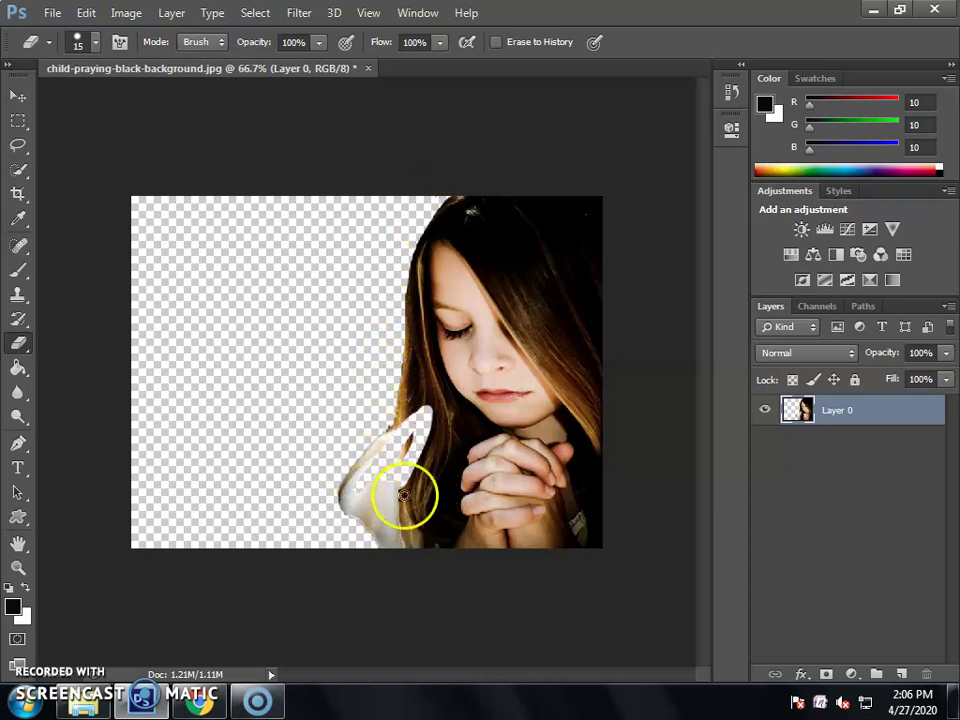
- Paint the erased white shoulder back with the History Brush at size 35
{"action": "left_click", "coordinate": [20, 319]}
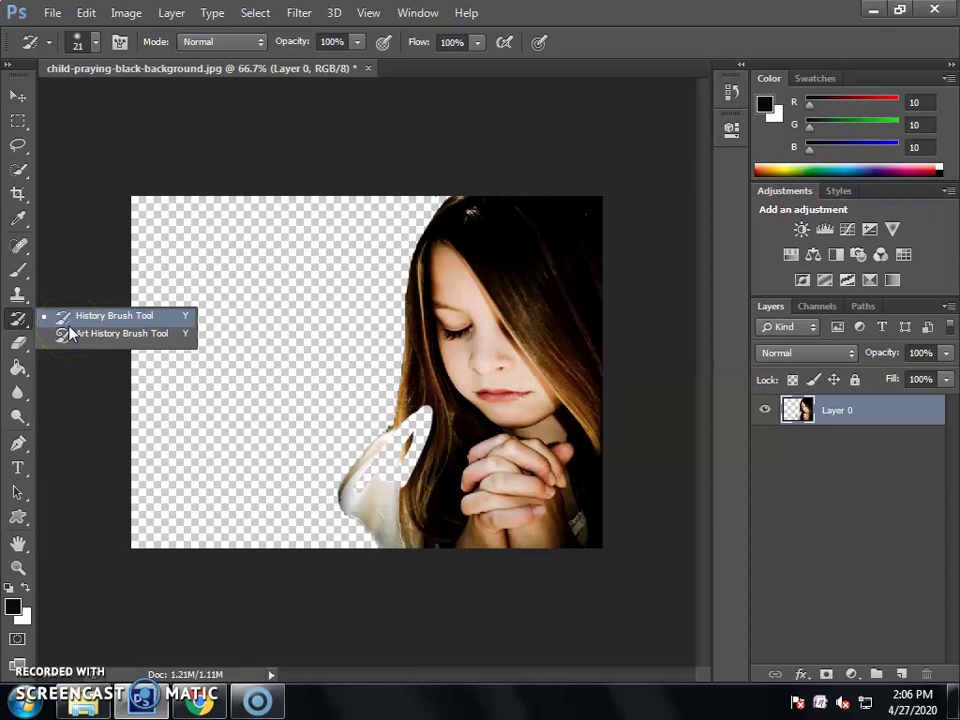
{"action": "mouse_move", "coordinate": [425, 405]}
{"action": "left_mouse_down"}
{"action": "mouse_move", "coordinate": [415, 447]}
{"action": "mouse_move", "coordinate": [422, 423]}
{"action": "mouse_move", "coordinate": [410, 452]}
{"action": "mouse_move", "coordinate": [417, 418]}
{"action": "mouse_move", "coordinate": [434, 402]}
{"action": "mouse_move", "coordinate": [411, 466]}
{"action": "mouse_move", "coordinate": [386, 479]}
{"action": "mouse_move", "coordinate": [396, 487]}
{"action": "mouse_move", "coordinate": [409, 477]}
{"action": "mouse_move", "coordinate": [425, 410]}
{"action": "mouse_move", "coordinate": [355, 483]}
{"action": "mouse_move", "coordinate": [387, 481]}
{"action": "mouse_move", "coordinate": [373, 473]}
{"action": "mouse_move", "coordinate": [404, 457]}
{"action": "mouse_move", "coordinate": [393, 489]}
{"action": "mouse_move", "coordinate": [405, 419]}
{"action": "left_mouse_up"}
{"action": "key", "text": "bracketright"}
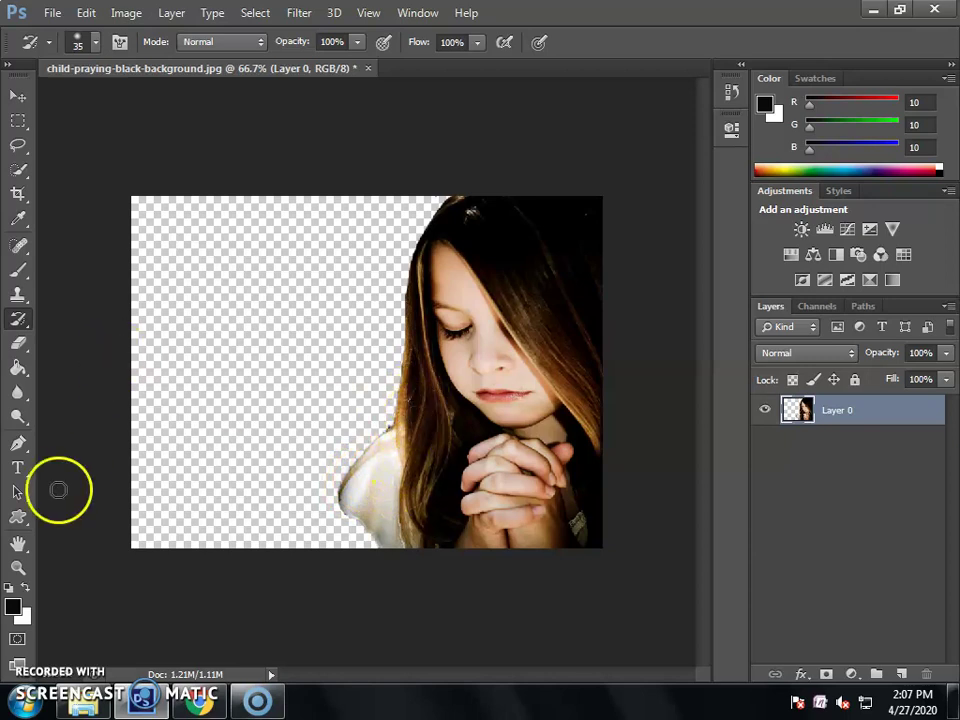
{"action": "left_click", "coordinate": [17, 370]}
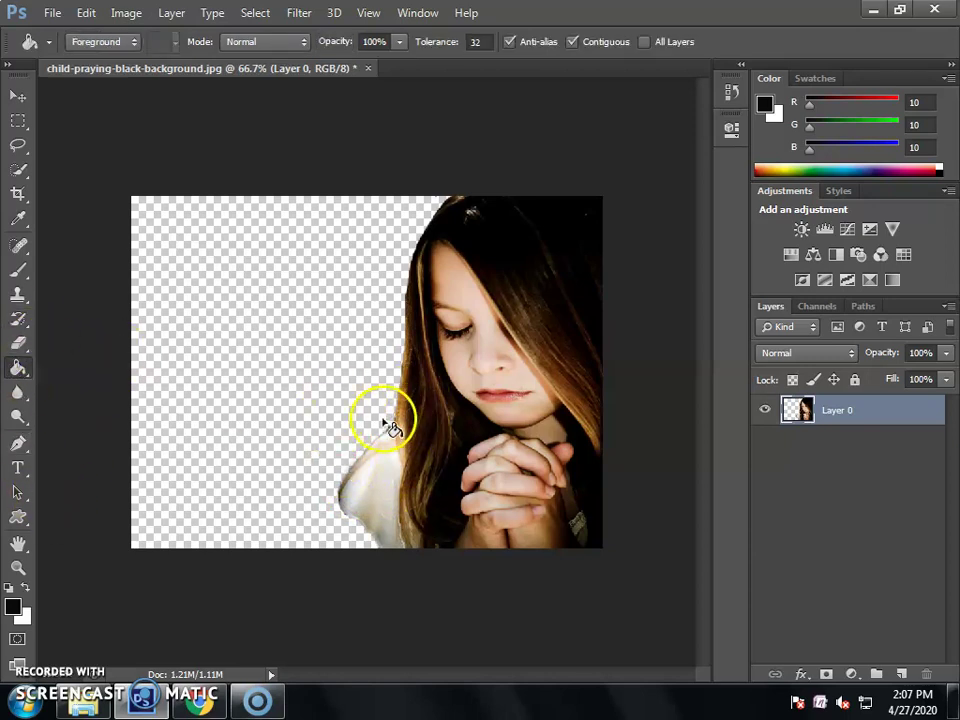
- Erase along the outer edge of the girl's white shoulder
{"action": "left_click", "coordinate": [17, 347]}
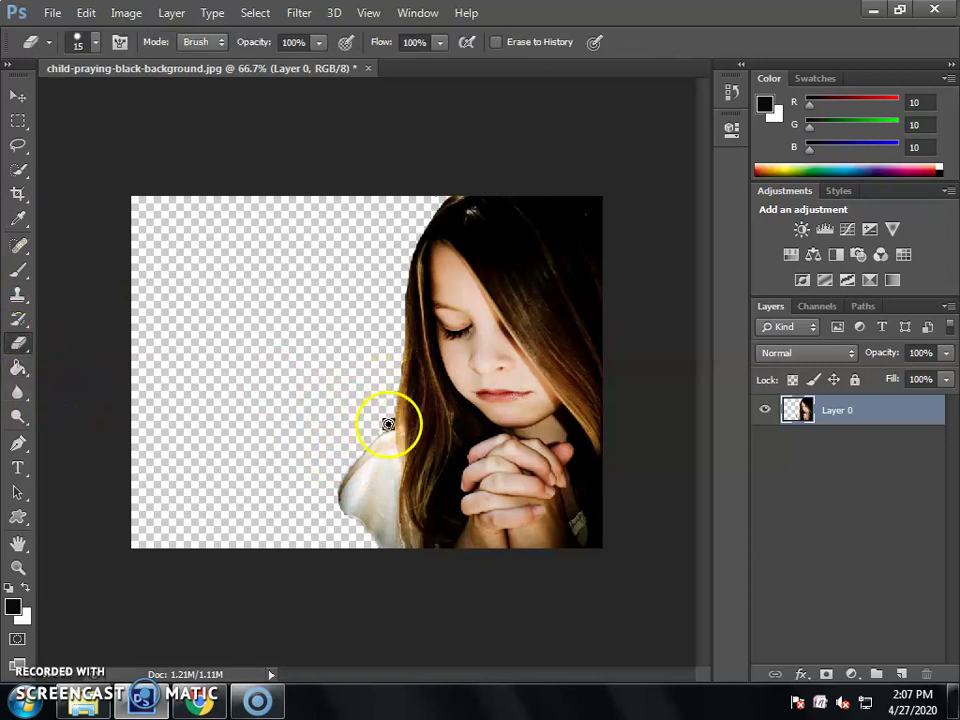
{"action": "mouse_move", "coordinate": [381, 431]}
{"action": "left_mouse_down"}
{"action": "mouse_move", "coordinate": [358, 454]}
{"action": "mouse_move", "coordinate": [342, 512]}
{"action": "left_mouse_up"}
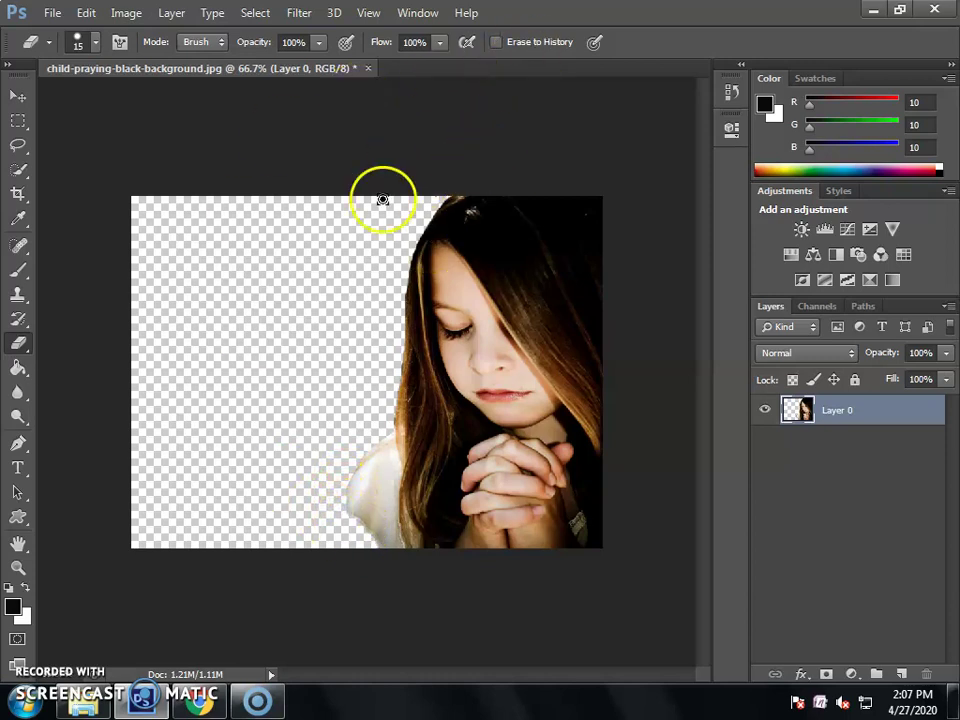
{"action": "left_click", "coordinate": [18, 318]}
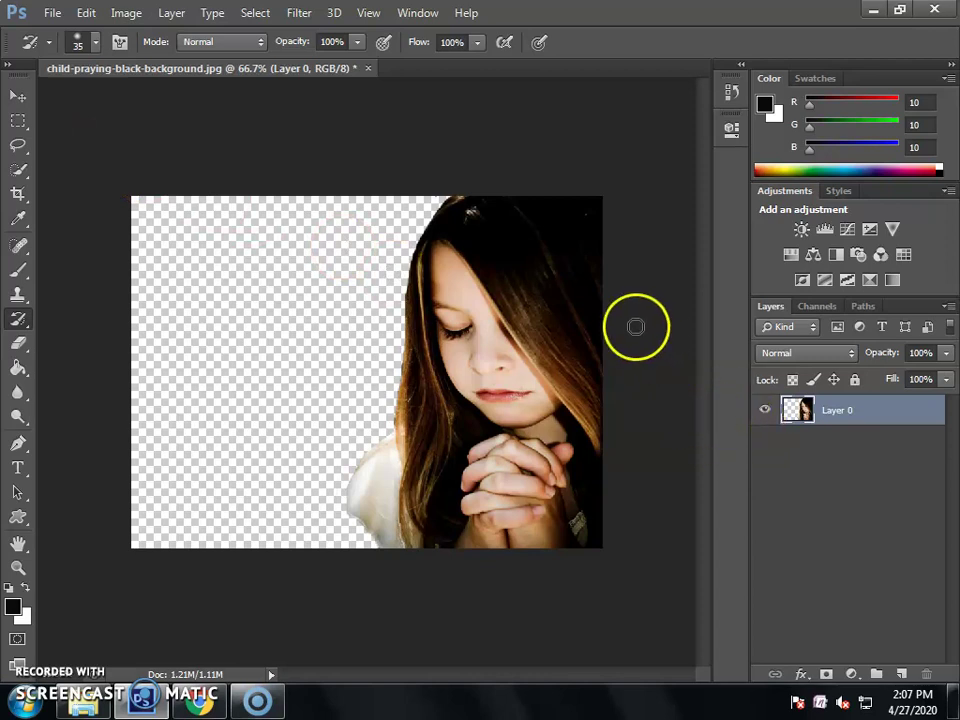
- Open the File menu to load another image
{"action": "left_click", "coordinate": [52, 13]}
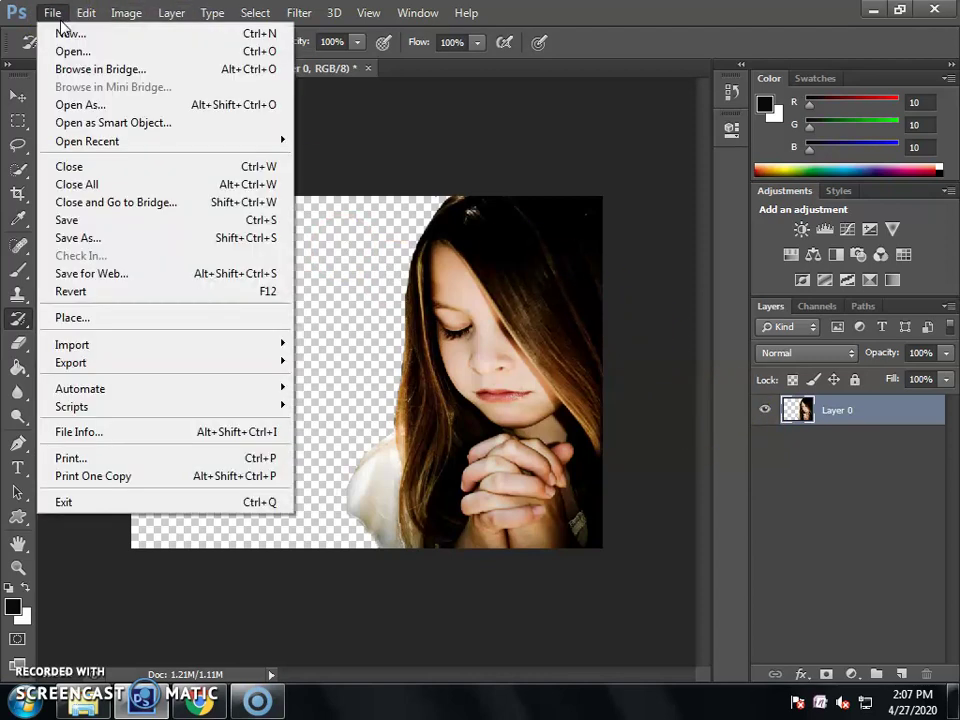
- Open the red sunset wallpaper 3D-47.jpg from the Wallpapers folder as a second document
{"action": "left_click", "coordinate": [104, 53]}
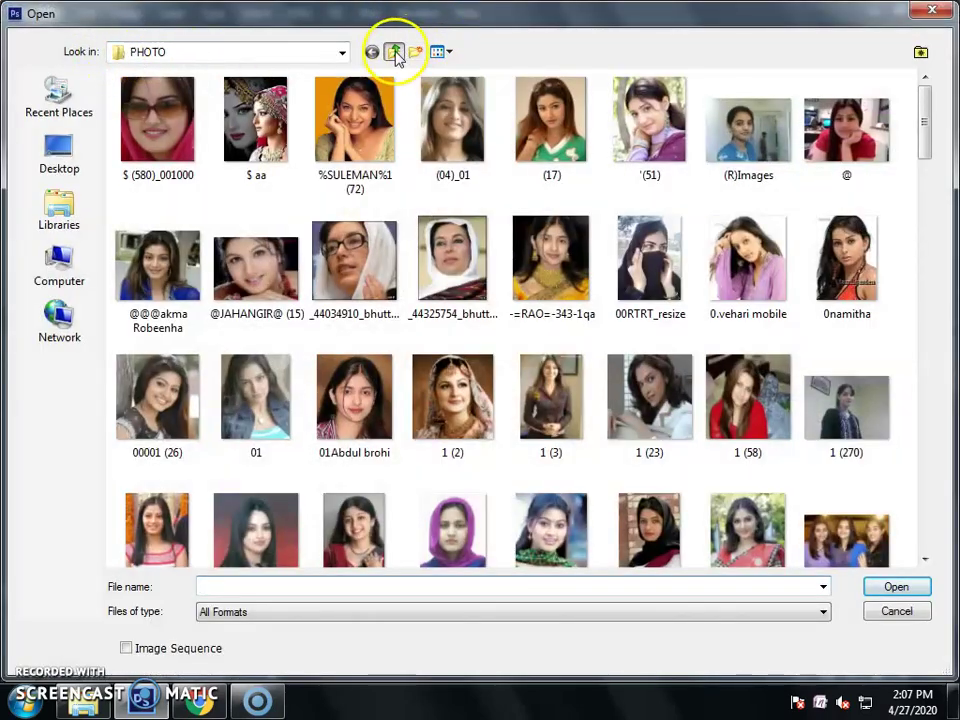
{"action": "left_click", "coordinate": [395, 53]}
{"action": "double_click", "coordinate": [190, 402]}
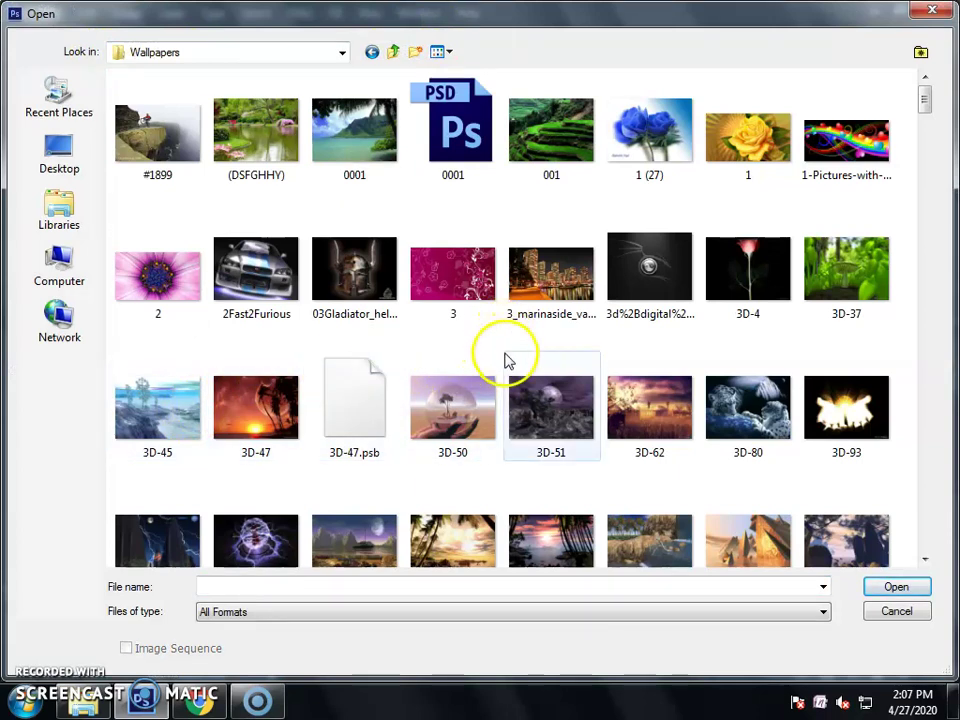
{"action": "scroll", "coordinate": [506, 356], "scroll_direction": "down", "scroll_amount": 2}
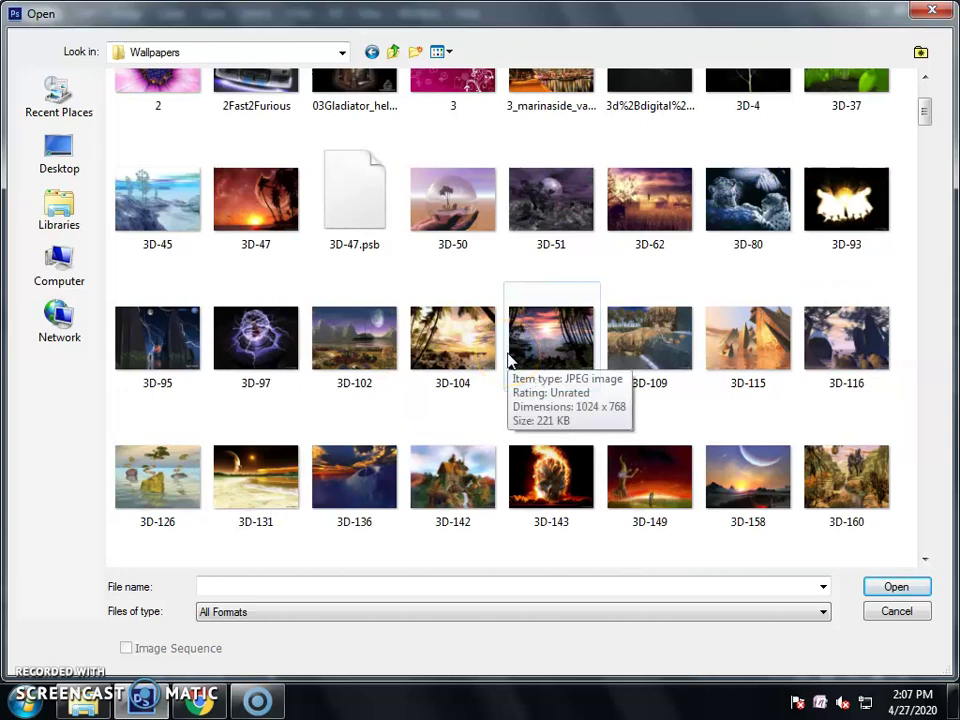
{"action": "scroll", "coordinate": [508, 360], "scroll_direction": "up", "scroll_amount": 2}
{"action": "scroll", "coordinate": [508, 360], "scroll_direction": "down", "scroll_amount": 6}
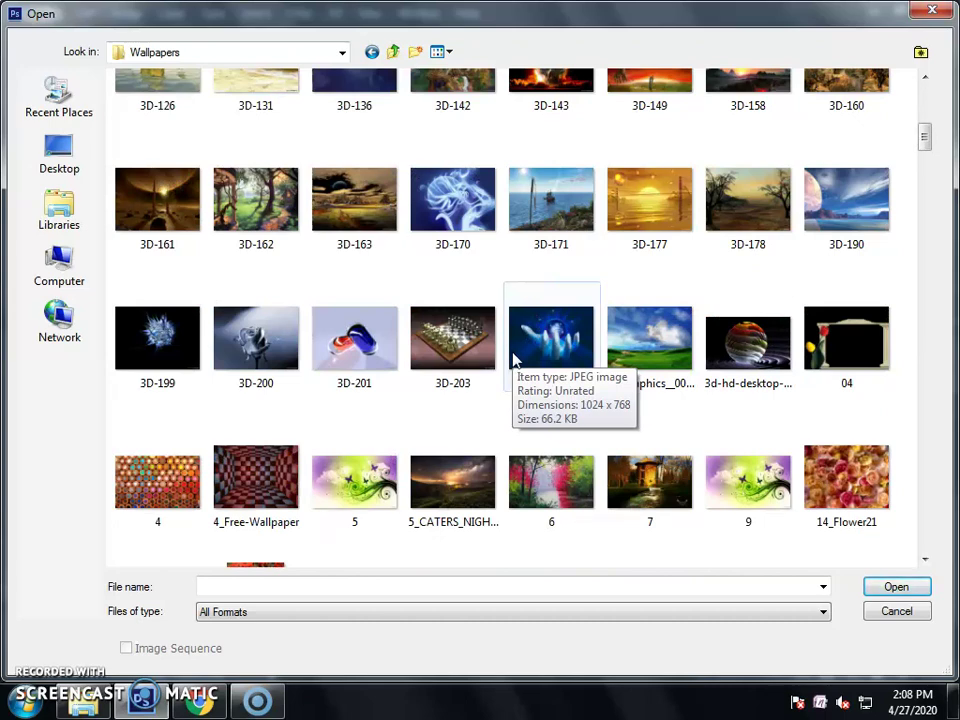
{"action": "scroll", "coordinate": [512, 358], "scroll_direction": "down", "scroll_amount": 3}
{"action": "scroll", "coordinate": [512, 358], "scroll_direction": "down", "scroll_amount": 4}
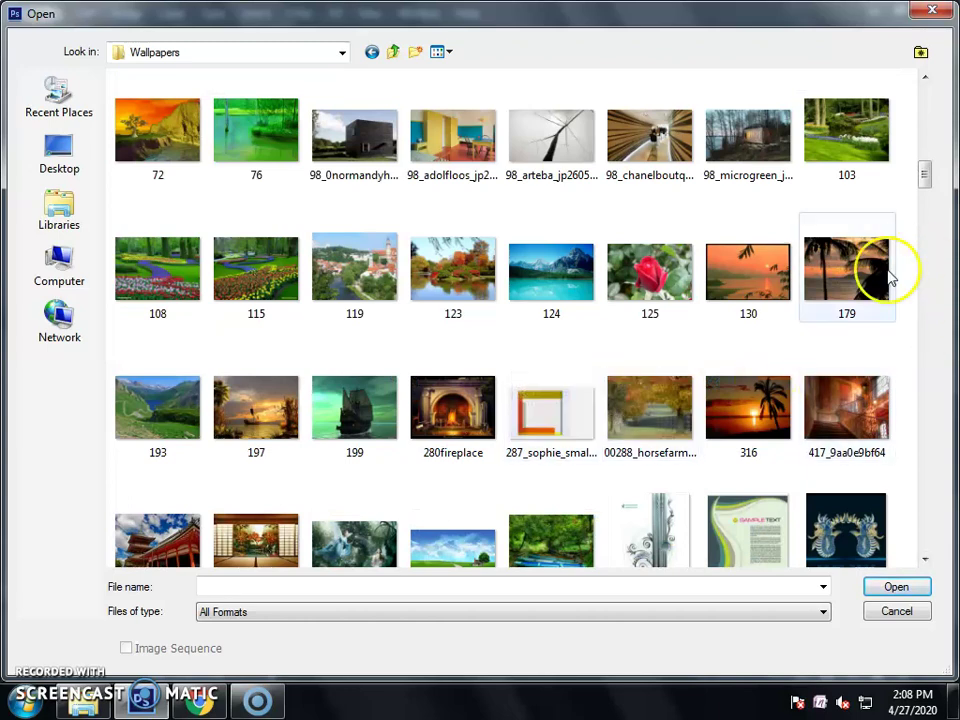
{"action": "scroll", "coordinate": [787, 347], "scroll_direction": "down", "scroll_amount": 2}
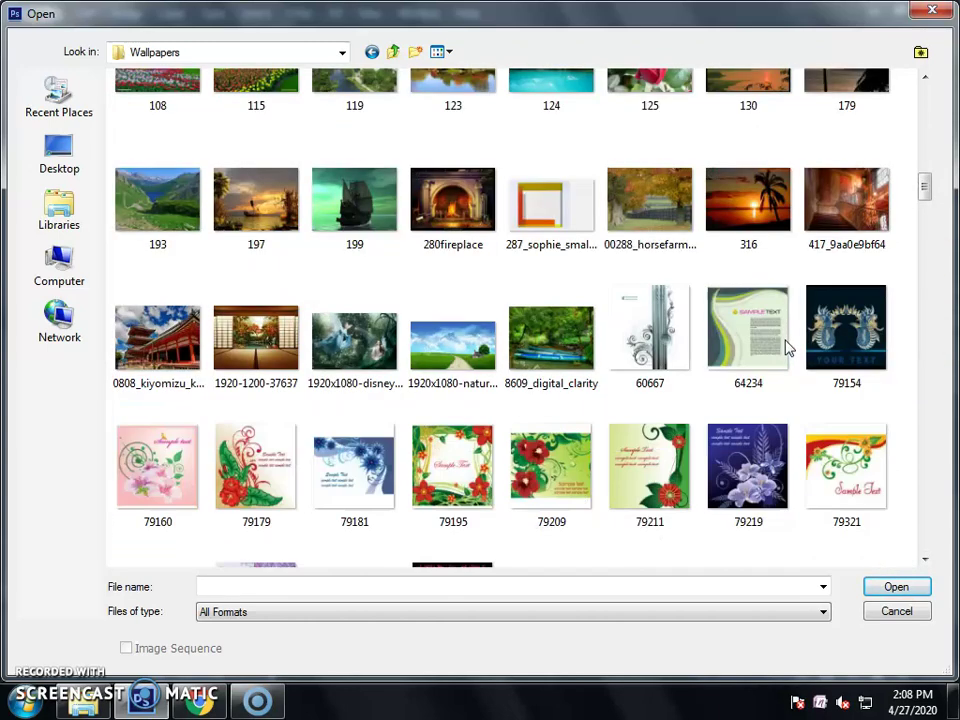
{"action": "scroll", "coordinate": [787, 347], "scroll_direction": "down", "scroll_amount": 4}
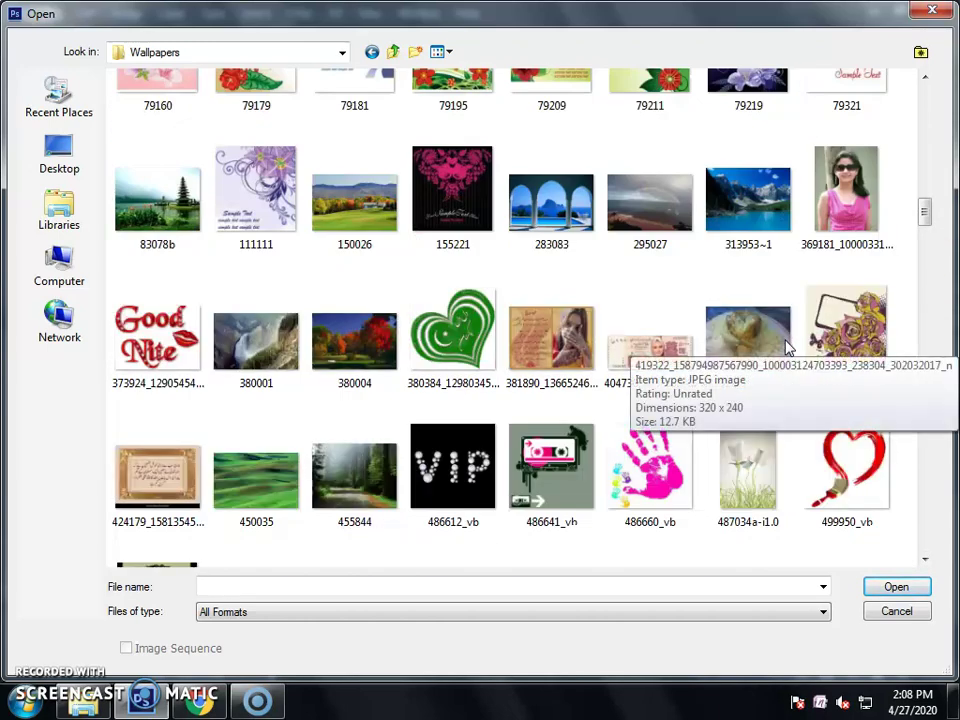
{"action": "scroll", "coordinate": [787, 347], "scroll_direction": "up", "scroll_amount": 15}
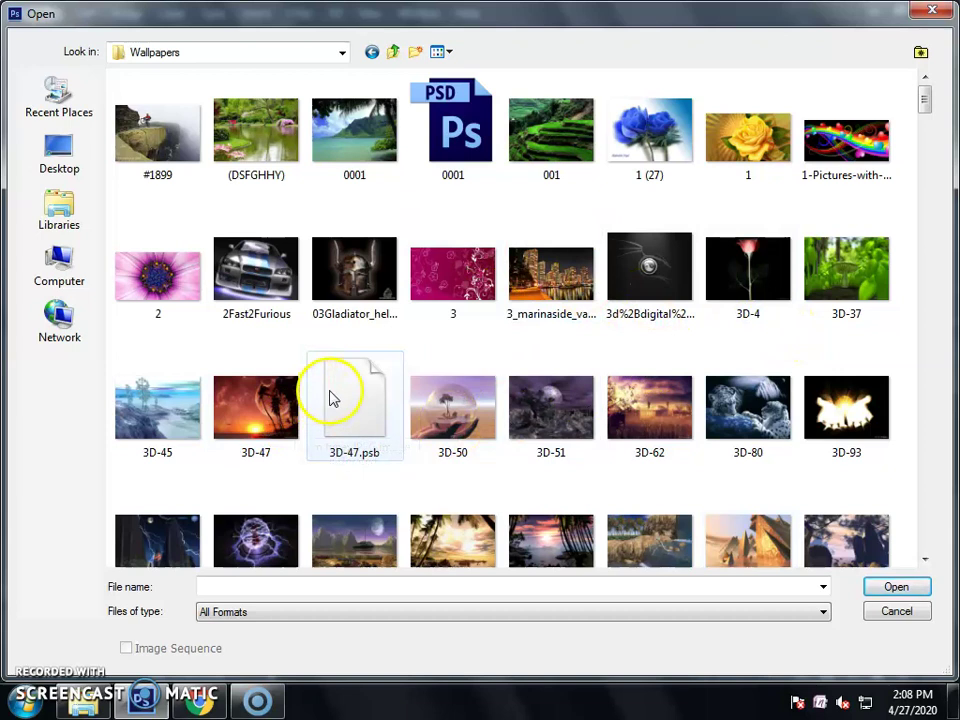
{"action": "double_click", "coordinate": [252, 428]}
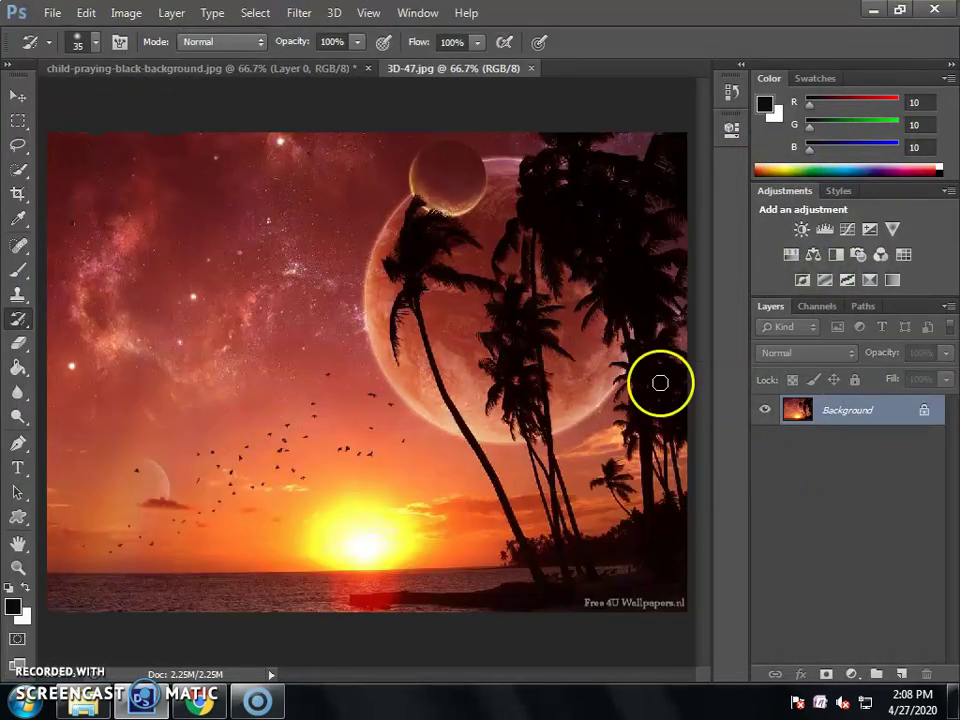
{"action": "double_click", "coordinate": [863, 413]}
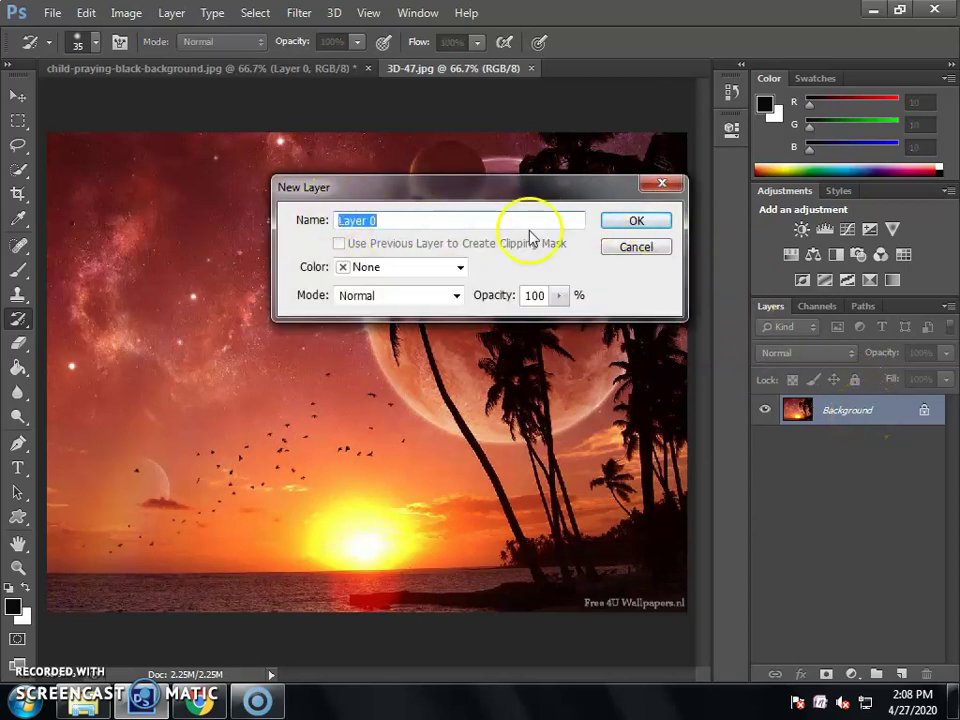
{"action": "left_click", "coordinate": [628, 222]}
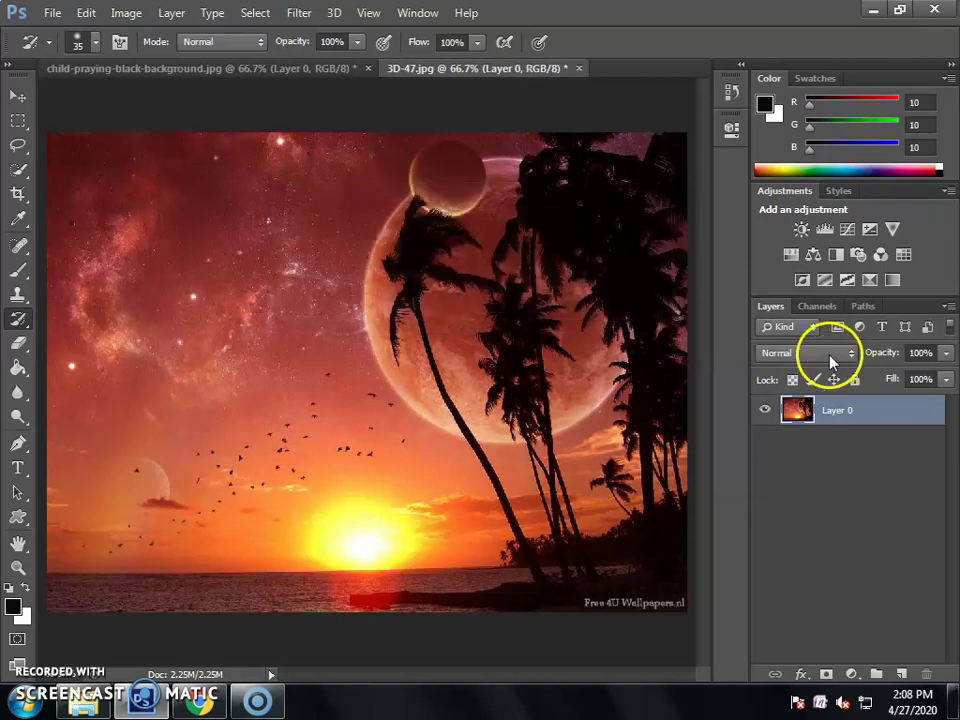
{"action": "left_click", "coordinate": [190, 70]}
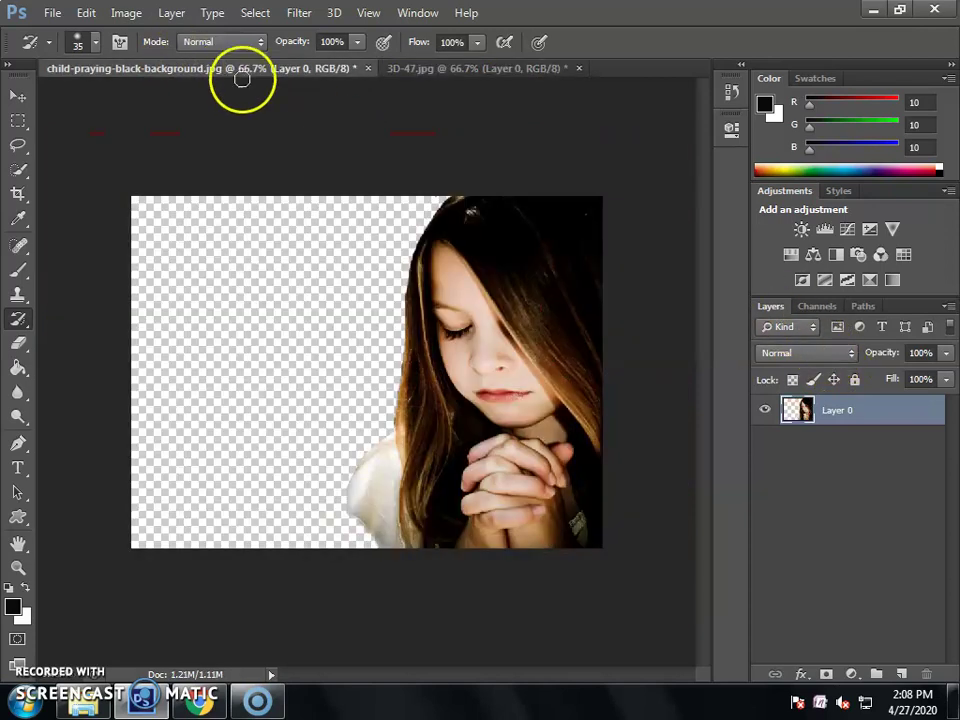
{"action": "left_click", "coordinate": [432, 70]}
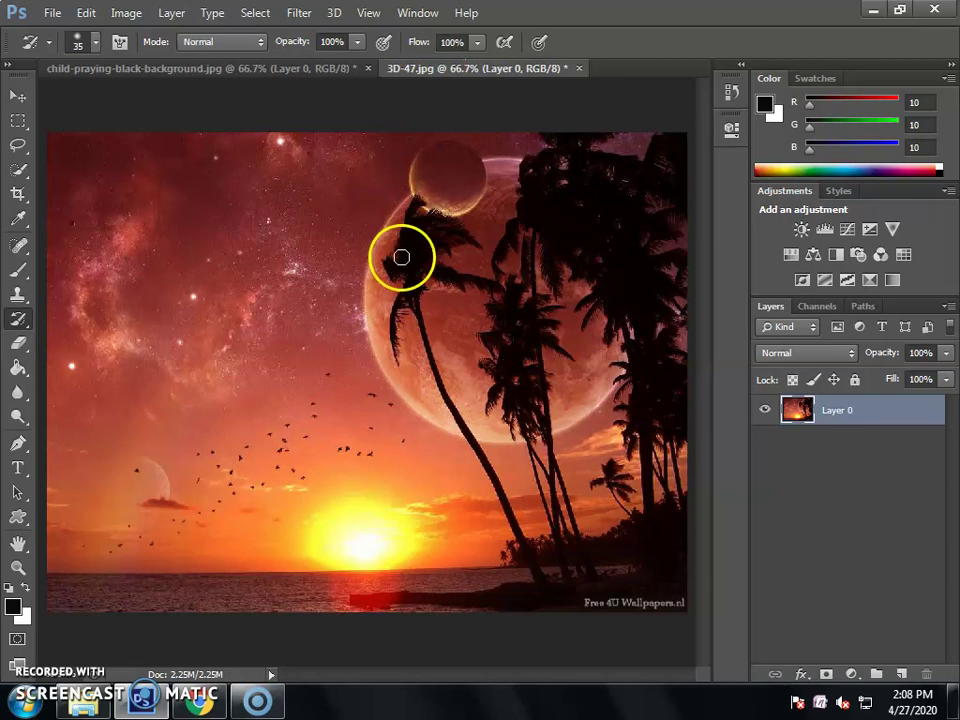
{"action": "left_click", "coordinate": [224, 72]}
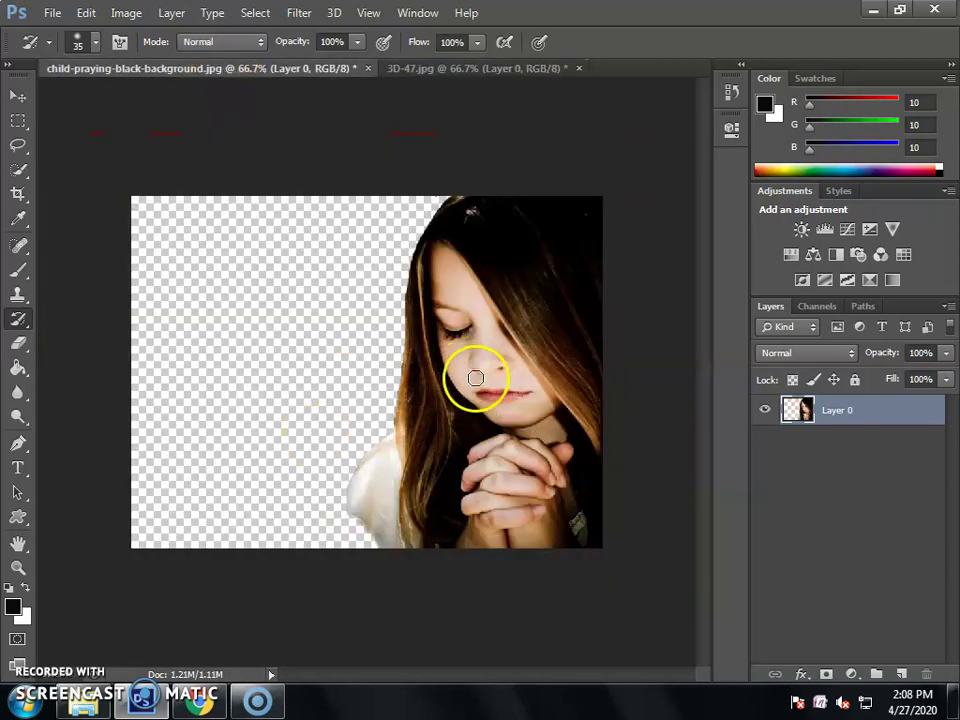
{"action": "left_click", "coordinate": [439, 70]}
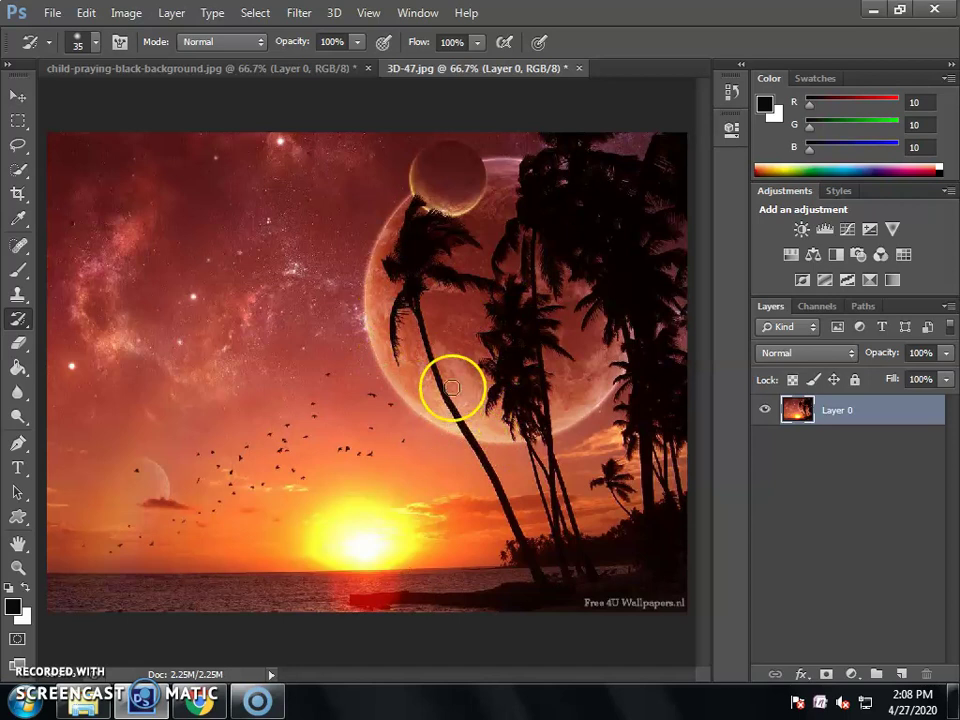
{"action": "left_click", "coordinate": [249, 80]}
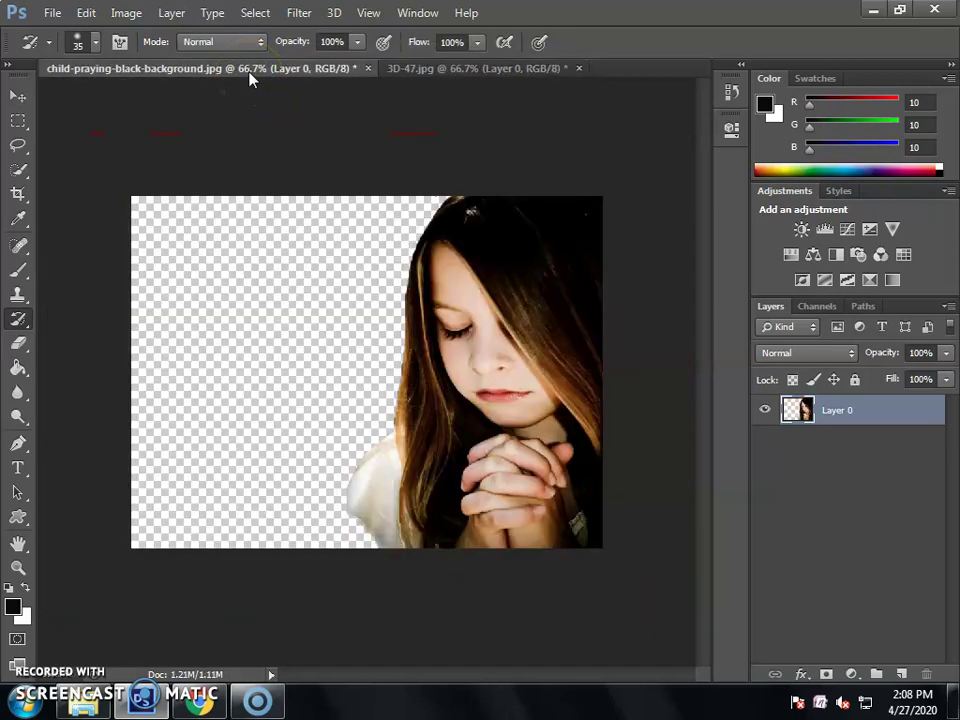
{"action": "left_click", "coordinate": [428, 70]}
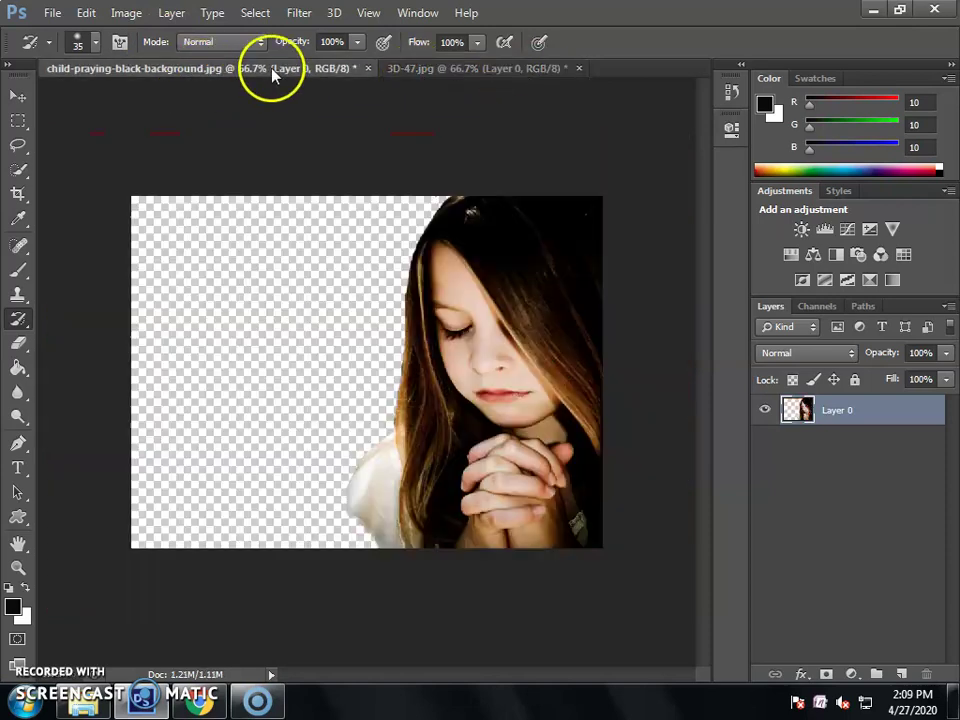
{"action": "left_click", "coordinate": [270, 66]}
{"action": "left_click", "coordinate": [435, 70]}
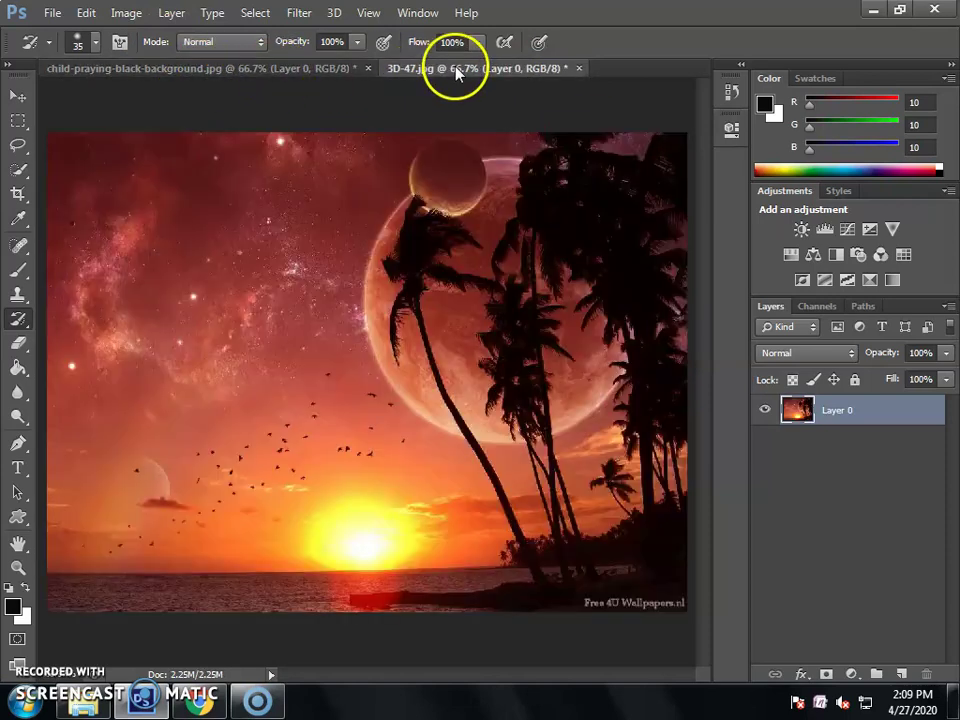
- Tile the girl cut-out and 3D-47.jpg documents horizontally with Window > Arrange
{"action": "left_click", "coordinate": [421, 12]}
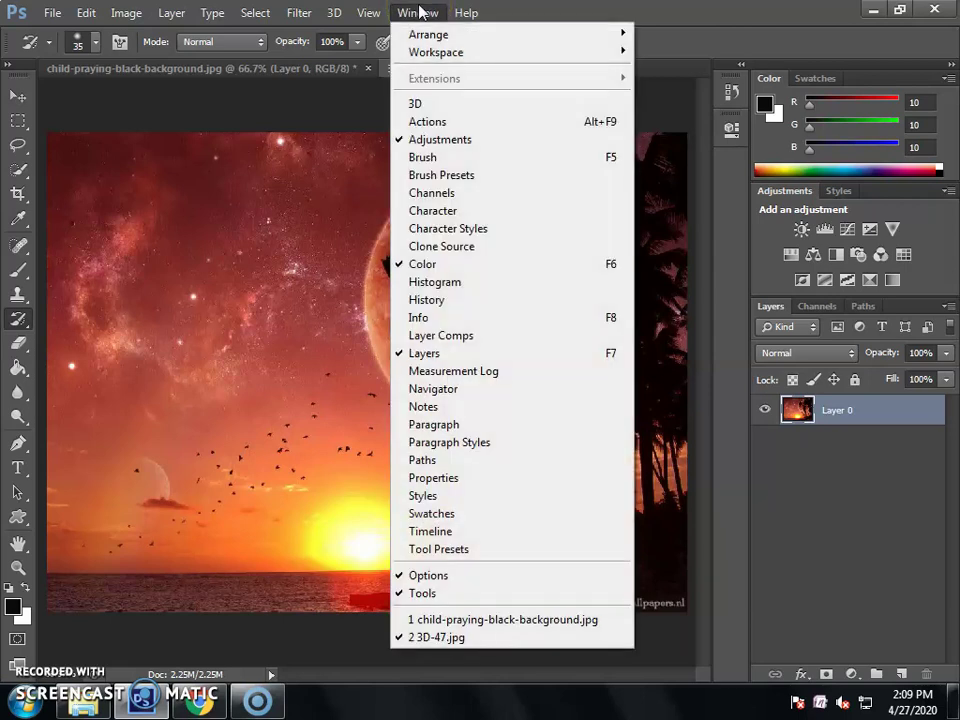
{"action": "mouse_move", "coordinate": [424, 40]}
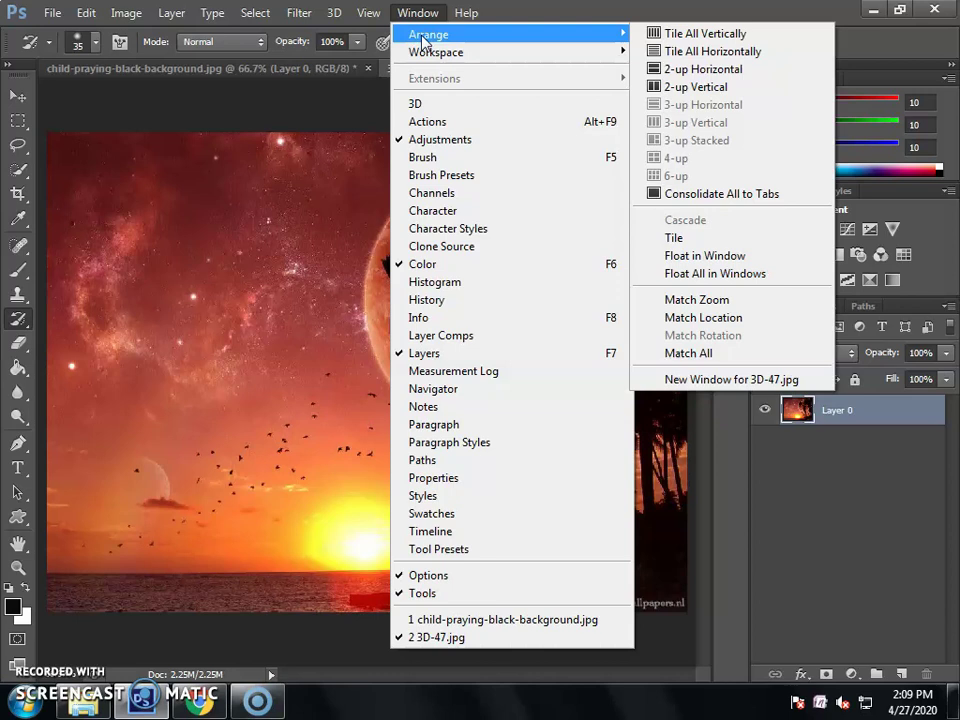
{"action": "left_click", "coordinate": [708, 56]}
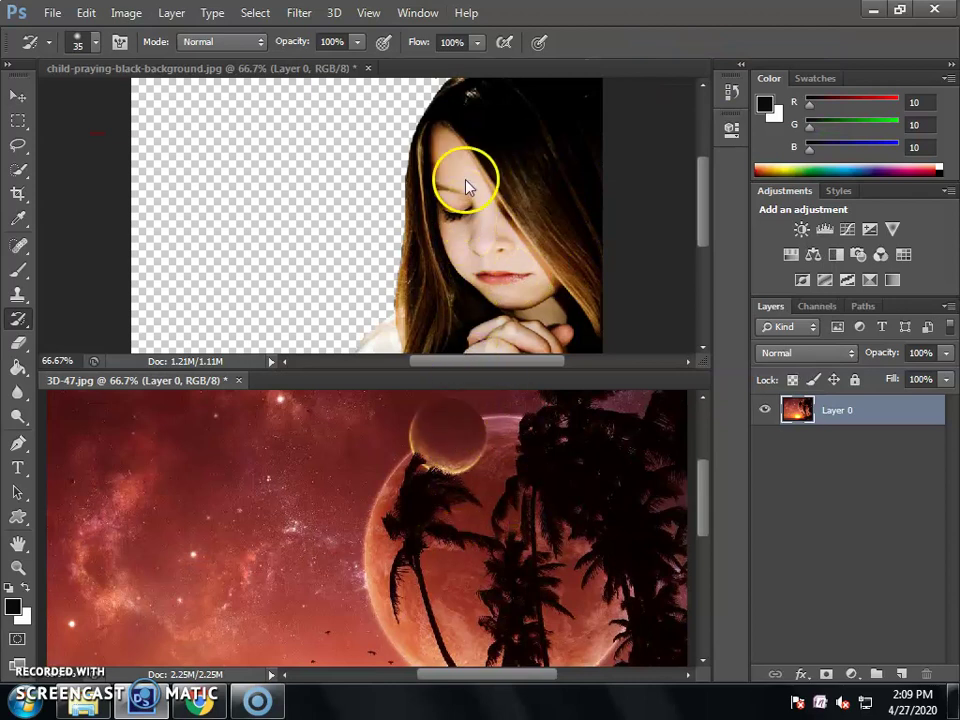
- Drag the girl cut-out with the Move tool into the 3D-47.jpg sunset document
{"action": "left_click", "coordinate": [16, 100]}
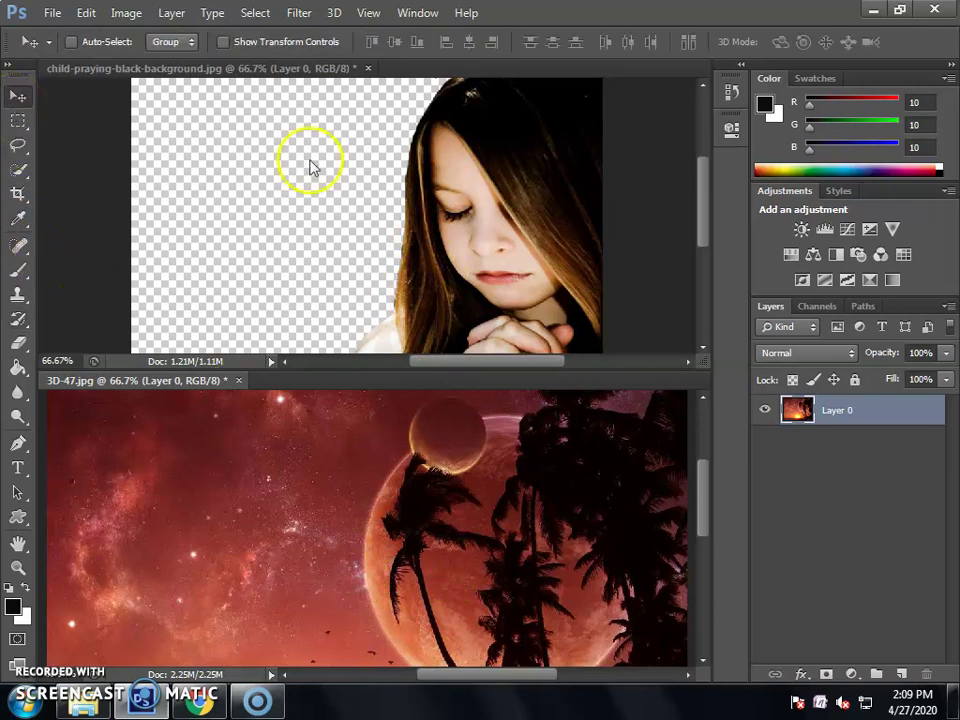
{"action": "left_click", "coordinate": [525, 251]}
{"action": "left_click_drag", "start_coordinate": [527, 168], "coordinate": [537, 580]}
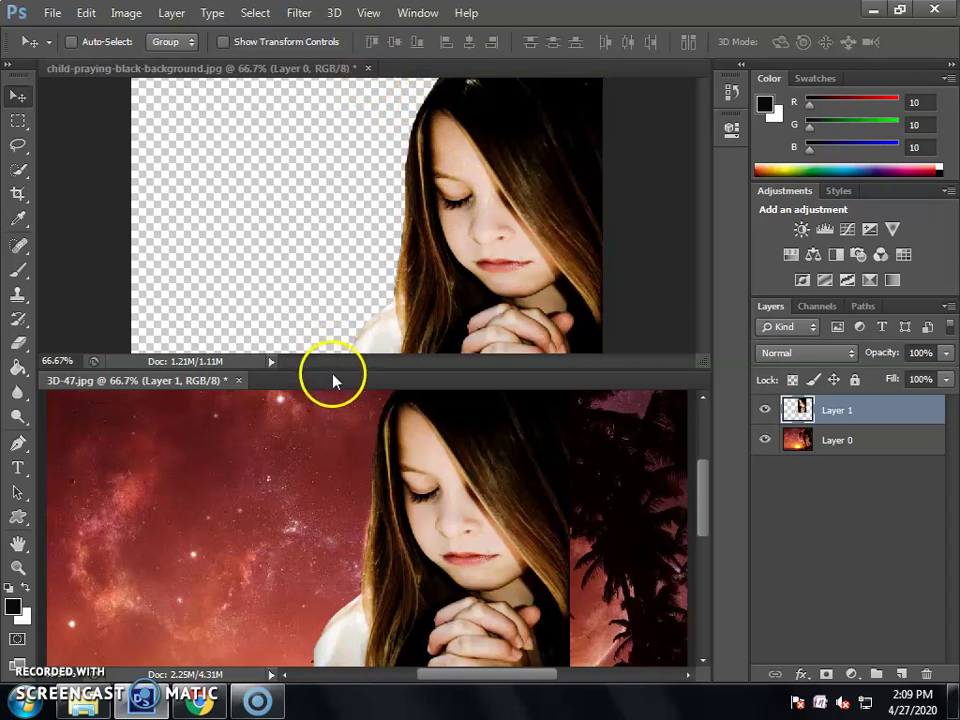
- Close the girl's original document without saving
{"action": "left_click_drag", "start_coordinate": [333, 372], "coordinate": [319, 79]}
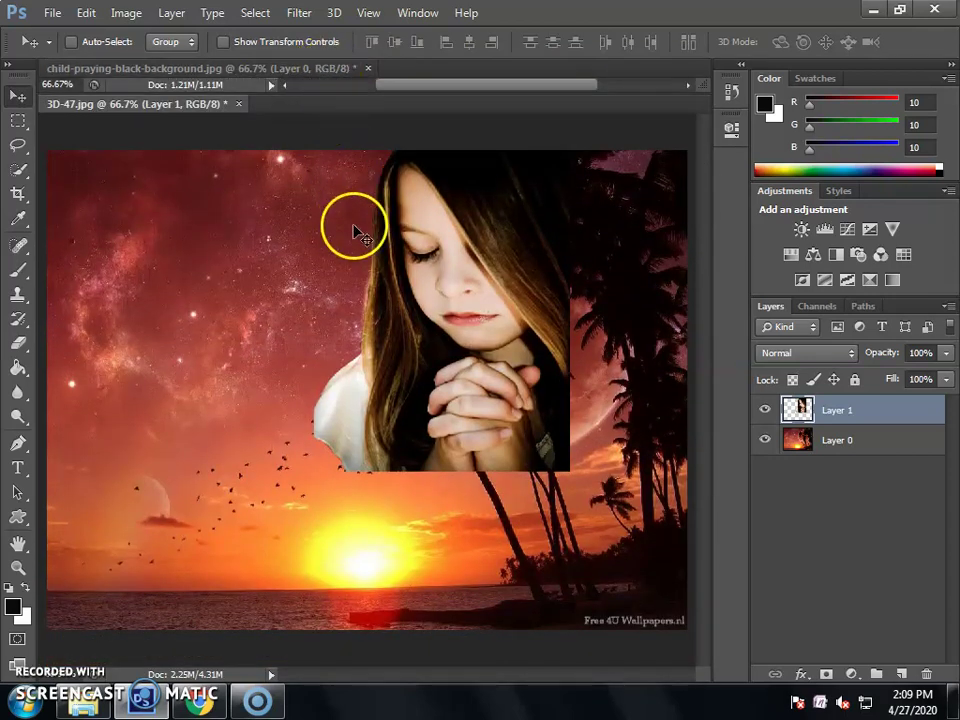
{"action": "left_click", "coordinate": [367, 68]}
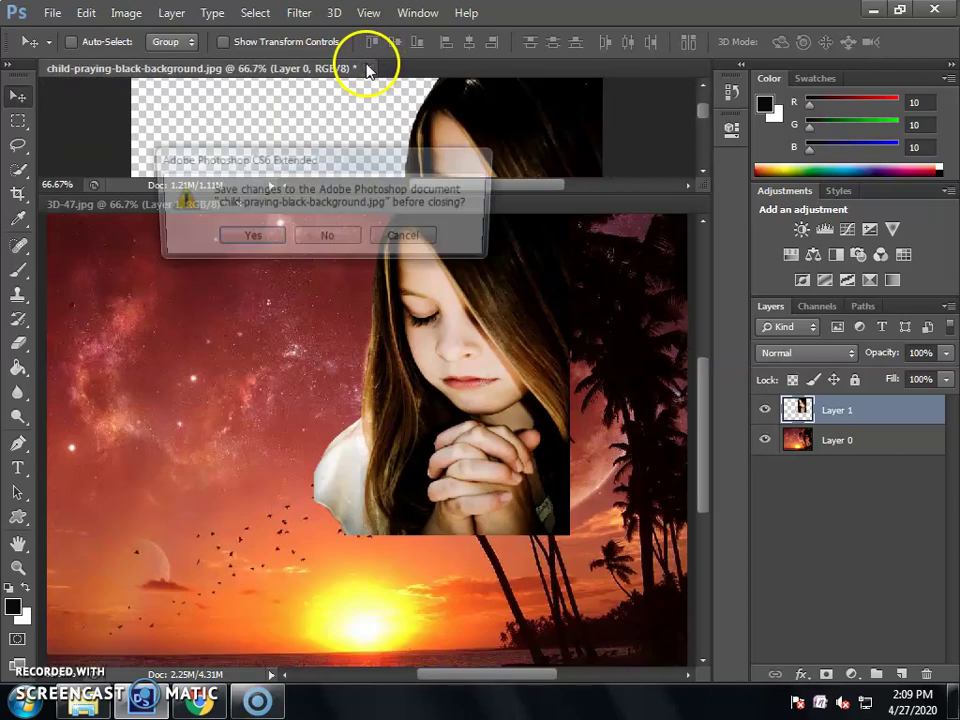
{"action": "left_click", "coordinate": [318, 240]}
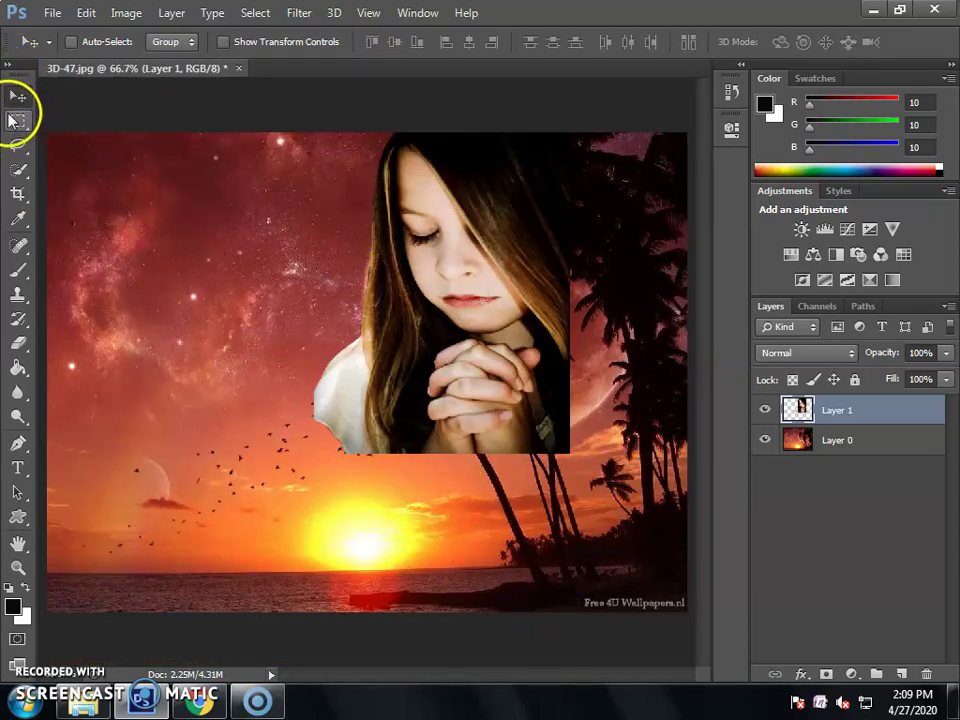
- Free-transform the girl layer larger and place her at the sunset's lower right, beside the palms
{"action": "left_click_drag", "start_coordinate": [478, 378], "coordinate": [480, 490]}
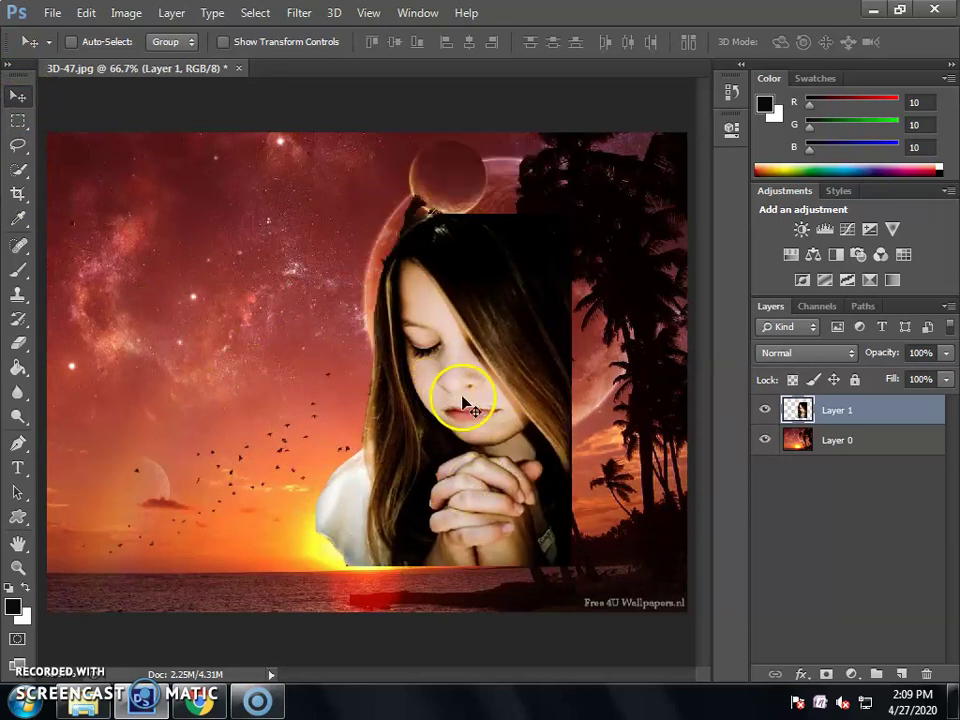
{"action": "key", "text": "ctrl+t"}
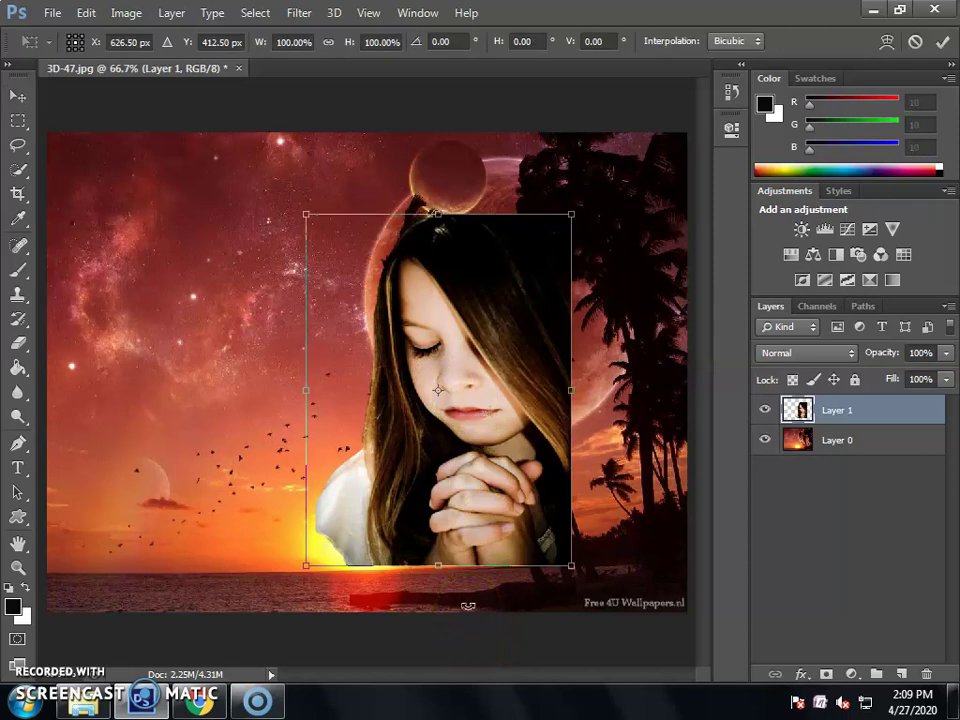
{"action": "left_click_drag", "start_coordinate": [446, 470], "coordinate": [569, 519]}
{"action": "left_click_drag", "start_coordinate": [564, 262], "coordinate": [545, 215]}
{"action": "left_click_drag", "start_coordinate": [418, 441], "coordinate": [406, 410]}
{"action": "left_click_drag", "start_coordinate": [551, 215], "coordinate": [536, 276]}
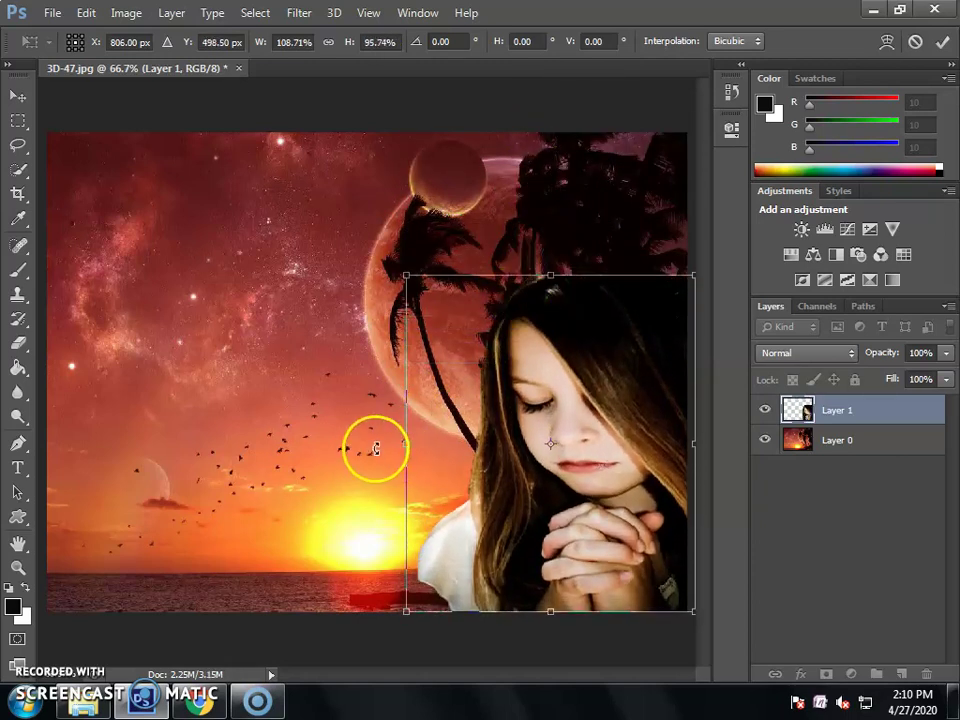
{"action": "left_click_drag", "start_coordinate": [404, 441], "coordinate": [429, 440]}
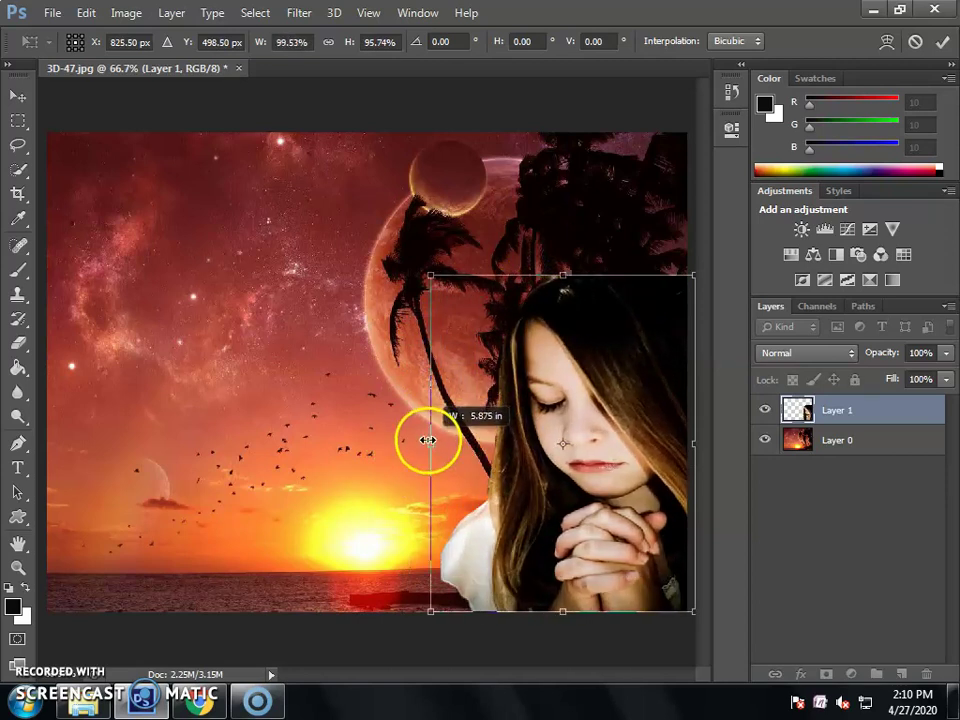
{"action": "left_click_drag", "start_coordinate": [565, 277], "coordinate": [563, 238]}
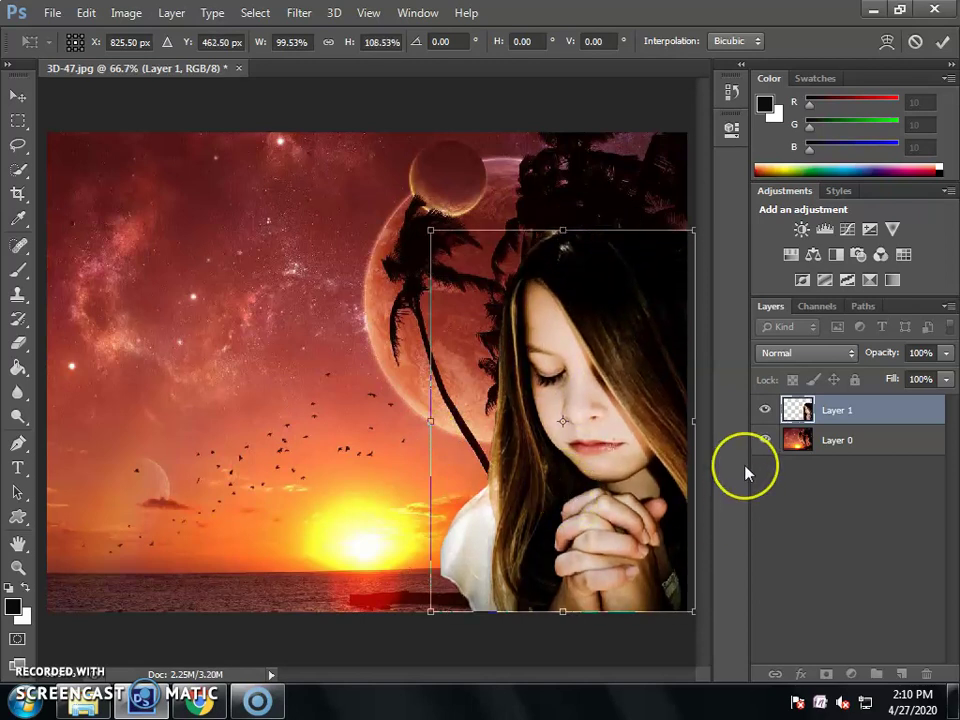
{"action": "key", "text": "Return"}
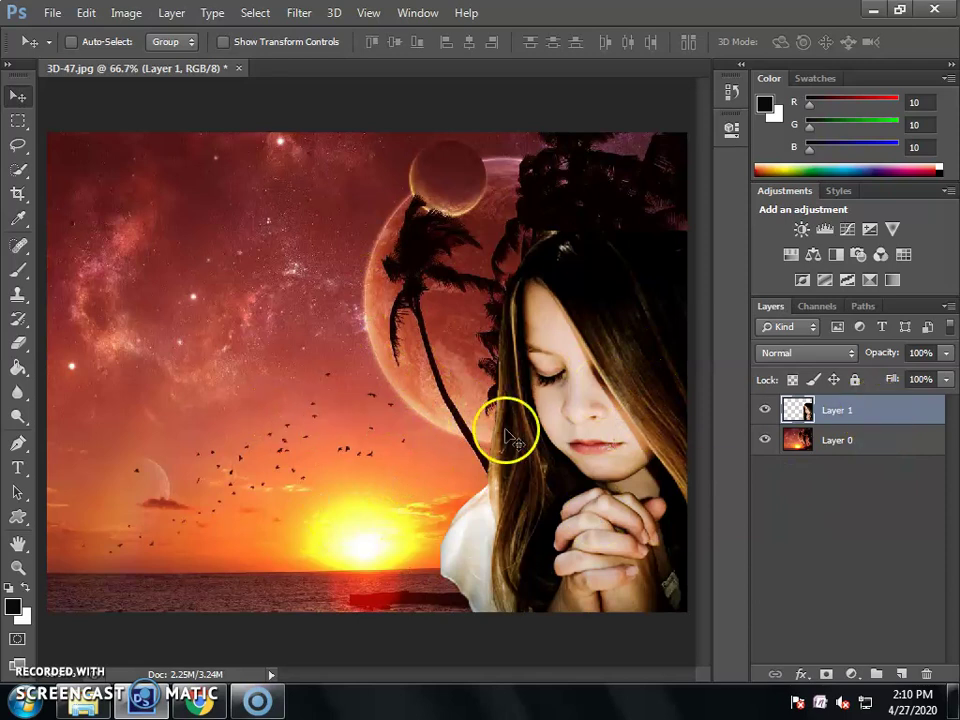
{"action": "left_click_drag", "start_coordinate": [508, 435], "coordinate": [467, 439]}
- Undo the accidental shift, merge the girl and sunset into one layer, then minimize Photoshop
{"action": "key", "text": "ctrl+z"}
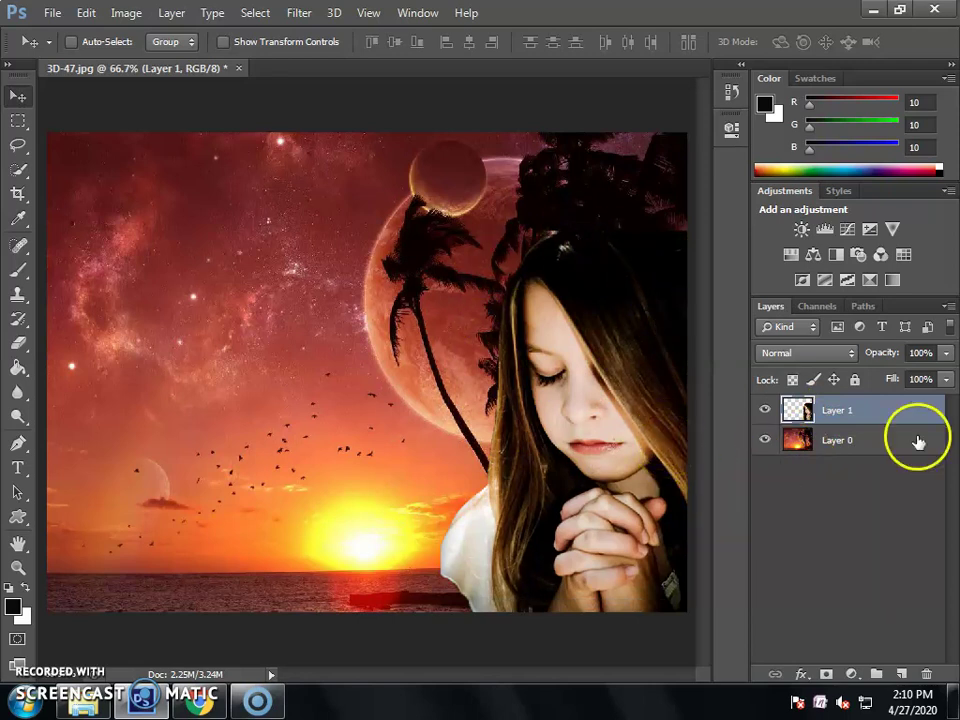
{"action": "key", "text": "ctrl+shift+e"}
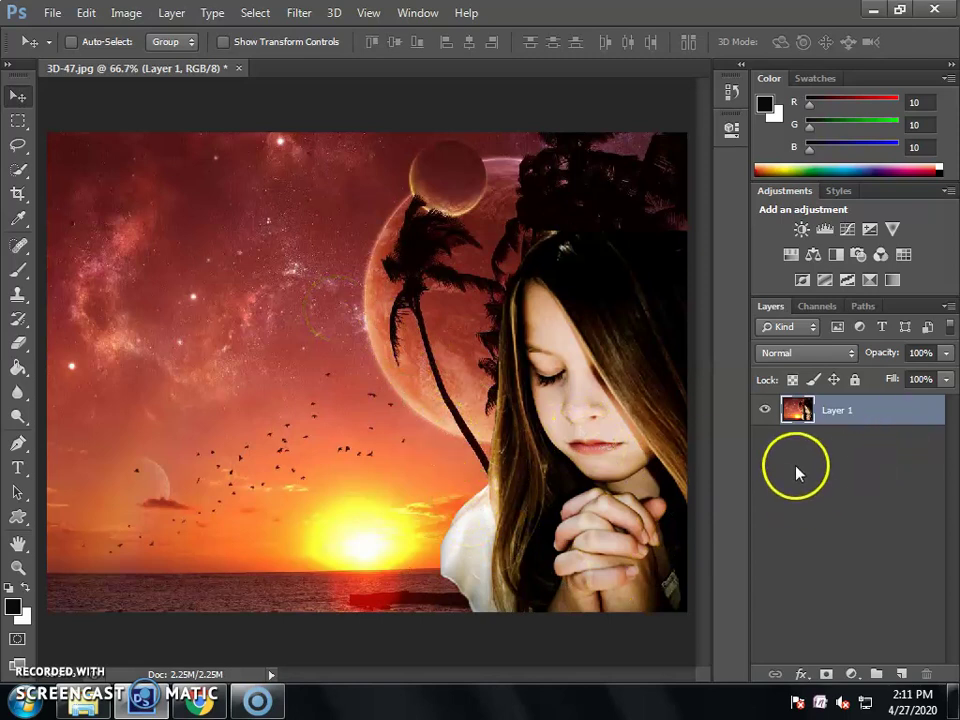
{"action": "left_click", "coordinate": [799, 418]}
{"action": "left_click", "coordinate": [879, 14]}
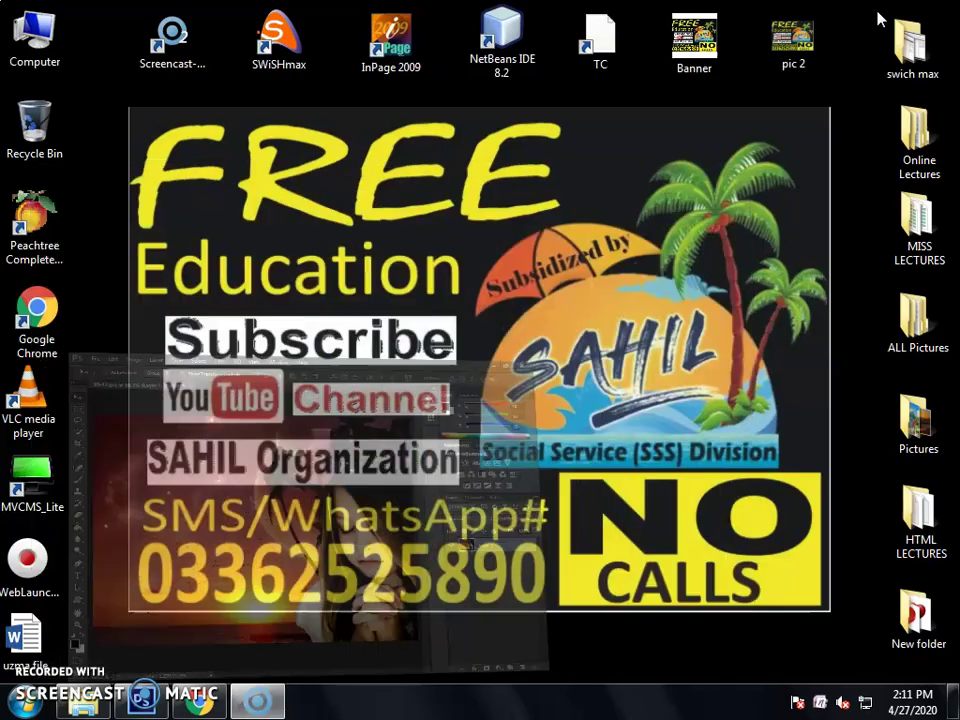